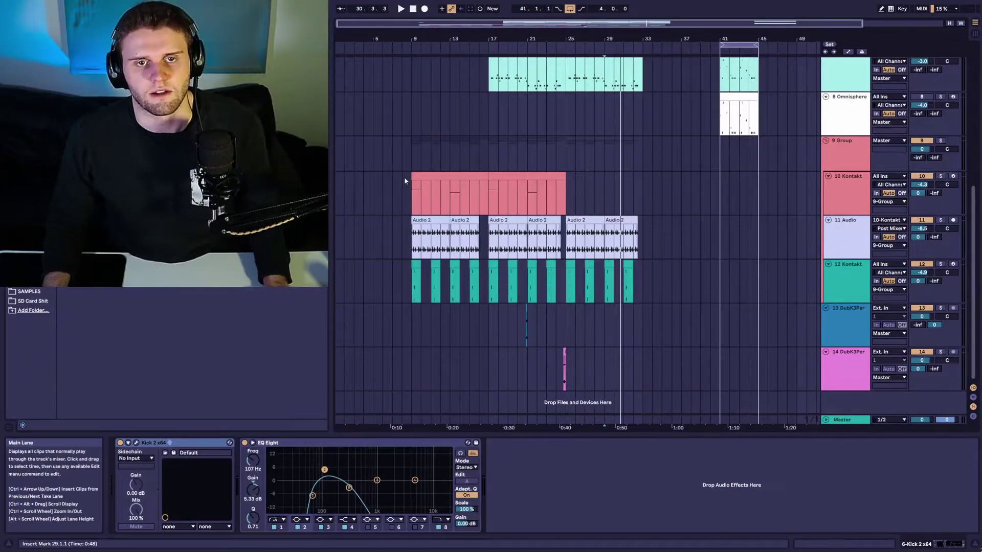
# Step: Play the arrangement from bar 9, starting on the 10 Kontakt track, and look over the tracks
pyautogui.click(413, 176)
pyautogui.press('space')
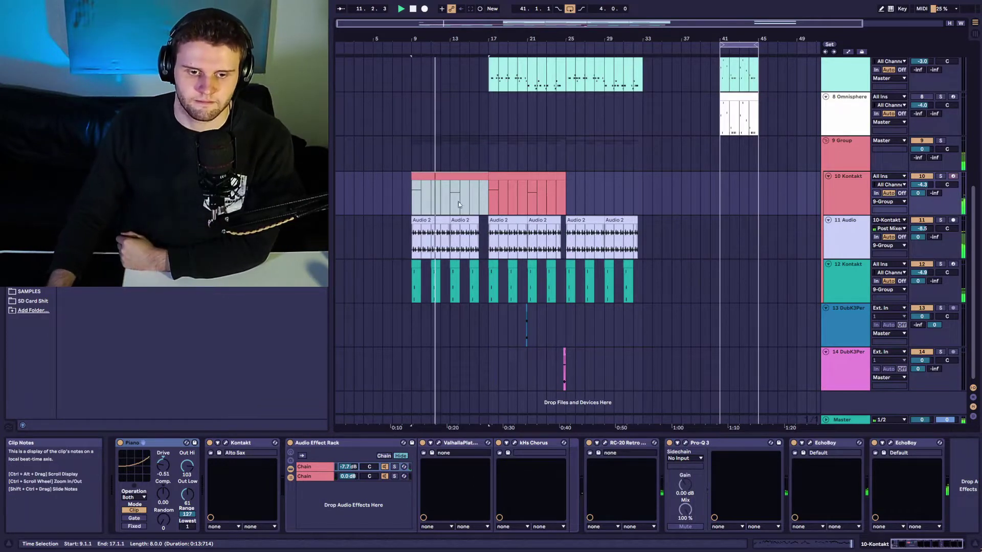
pyautogui.scroll(5, 536, 197)
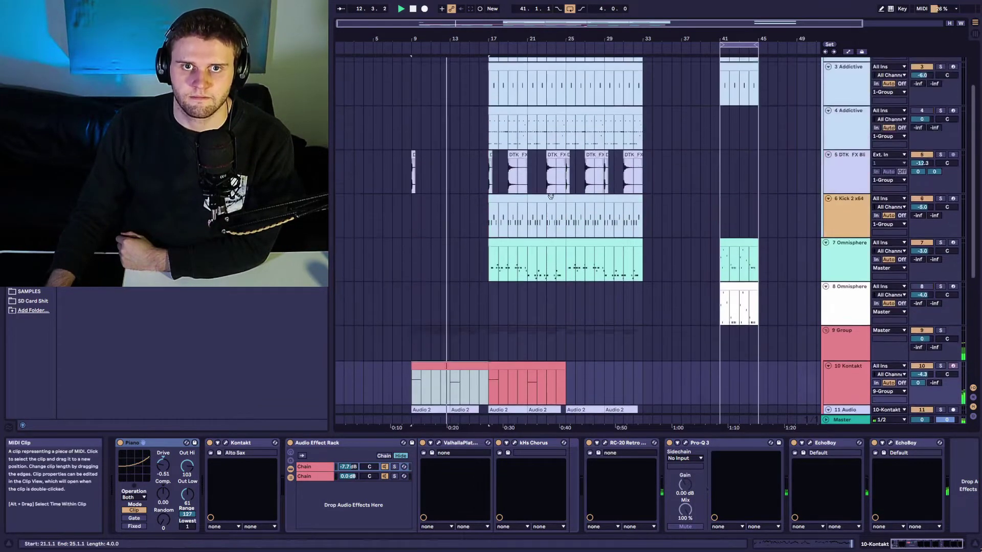
pyautogui.scroll(-3, 555, 203)
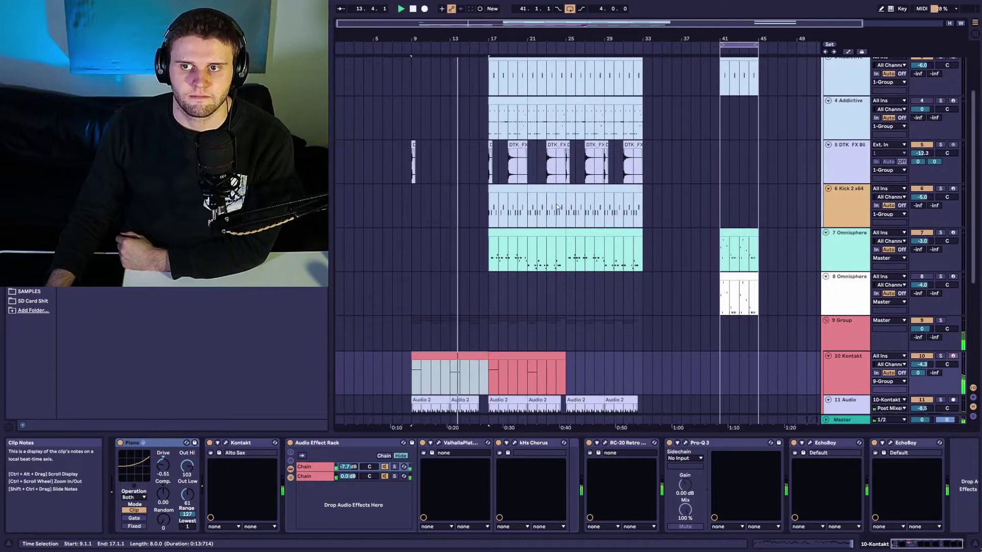
pyautogui.scroll(-6, 563, 212)
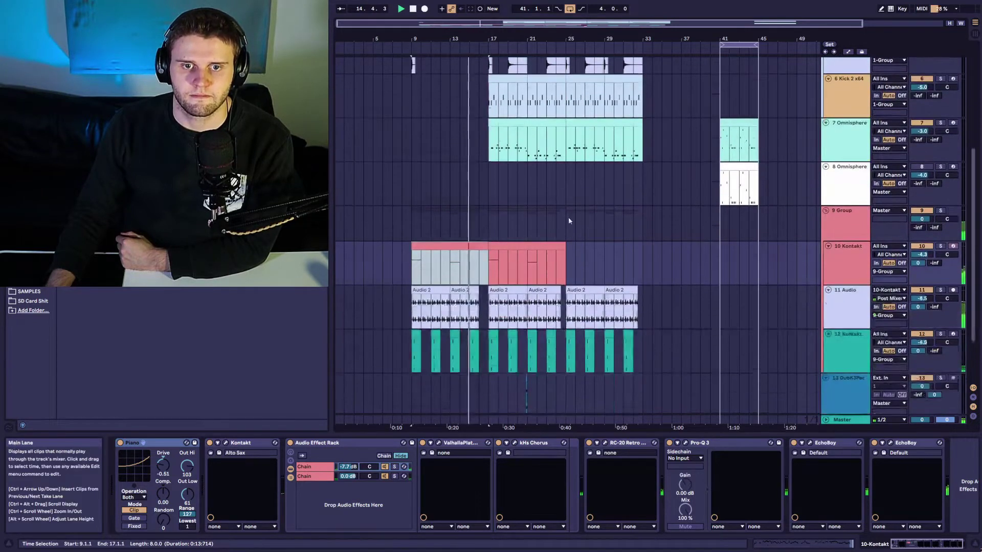
# Step: Set the 12 Kontakt track's volume to -3.6 dB during playback, with all tracks fitted in height, and stop the playback
pyautogui.press('h')
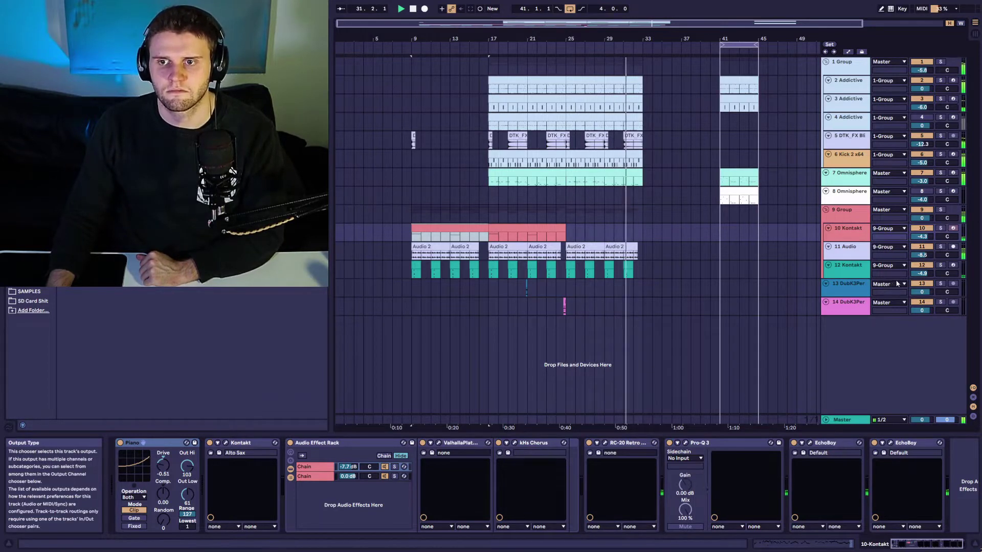
pyautogui.moveTo(922, 273); pyautogui.dragTo(922, 270)
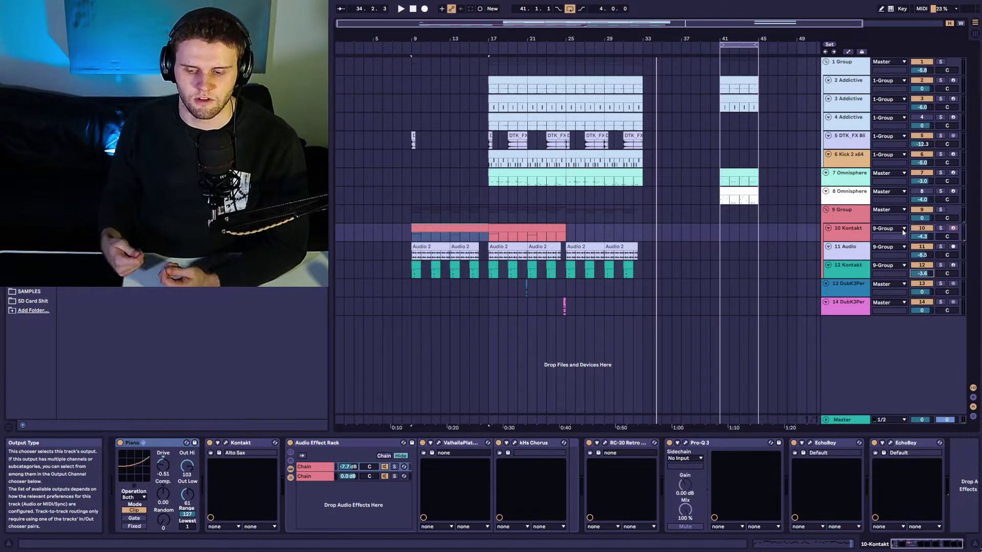
pyautogui.press('space')
# Step: Solo the 2 Addictive drum track, play it from bar 17, and add 3 Addictive to the solo
pyautogui.click(839, 90)
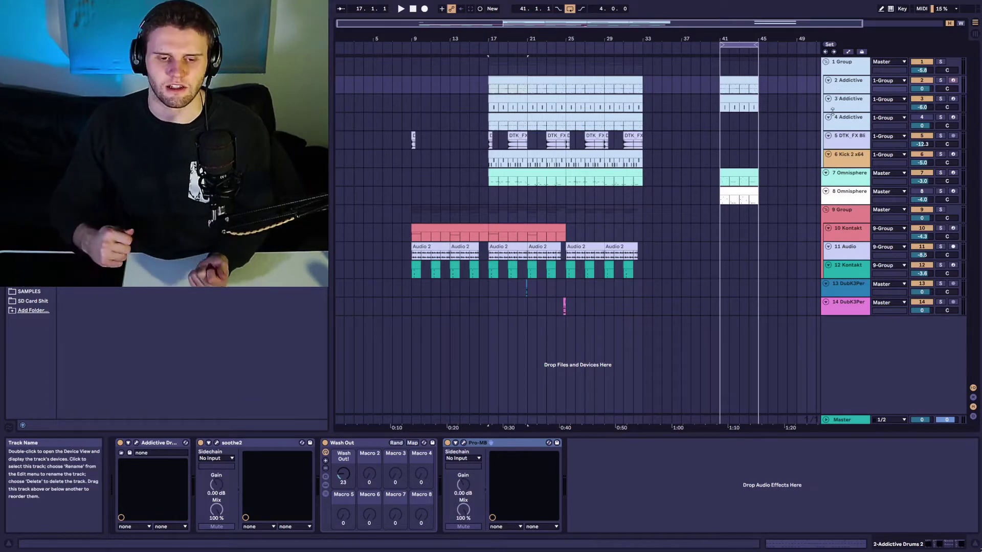
pyautogui.click(940, 155)
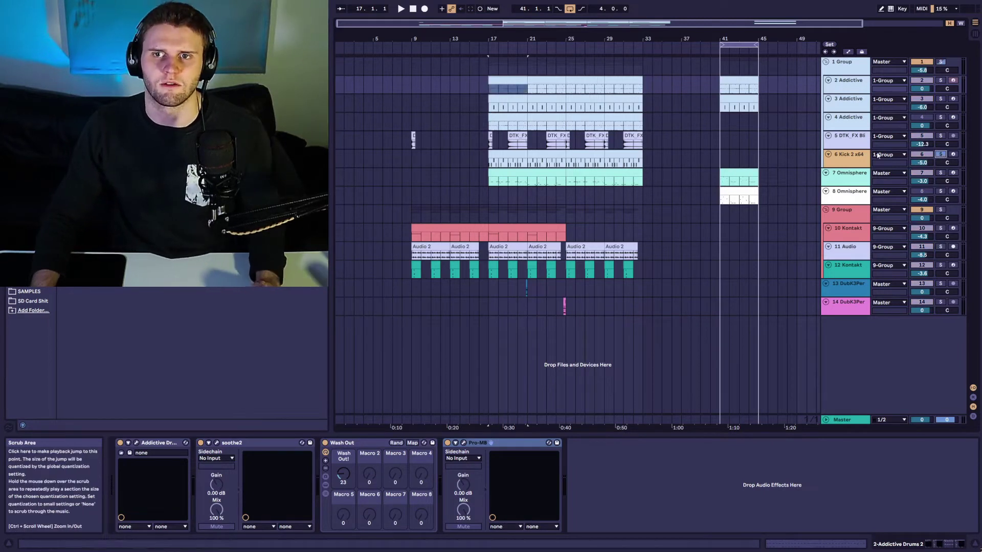
pyautogui.click(513, 117)
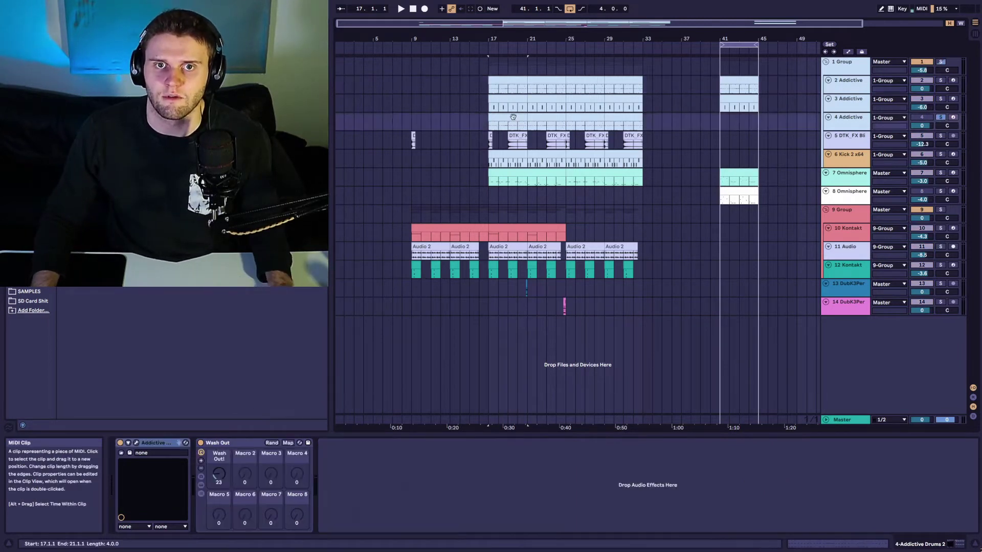
pyautogui.click(940, 99)
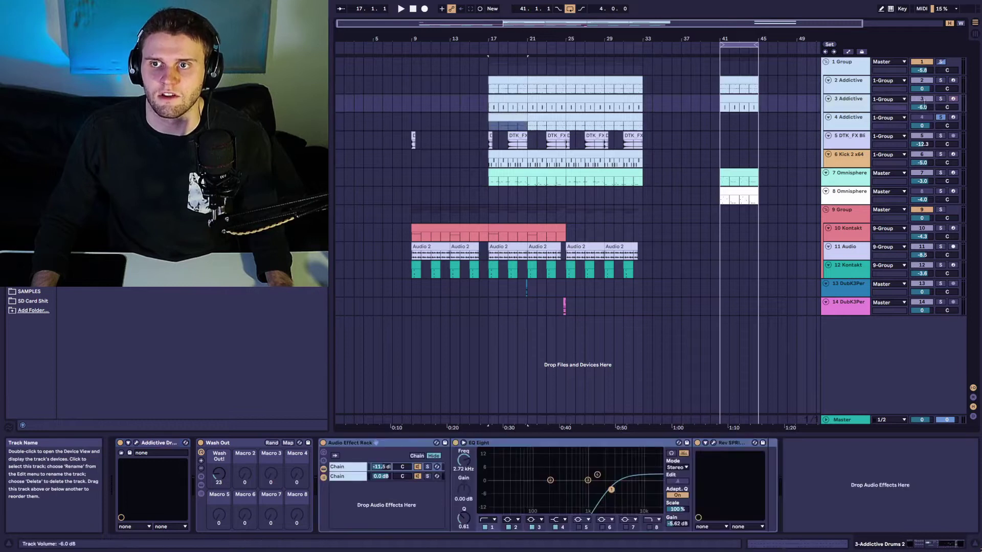
pyautogui.click(944, 122)
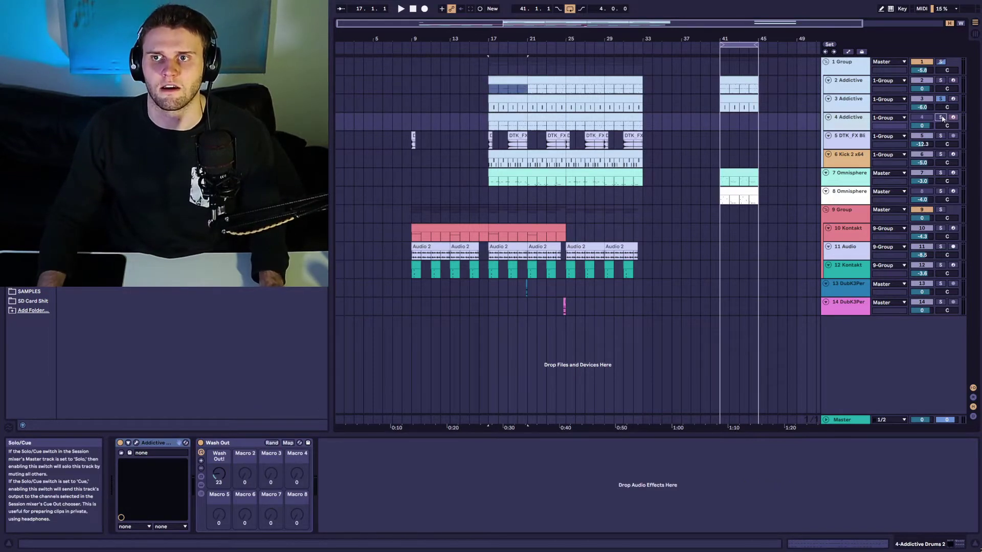
pyautogui.click(942, 118)
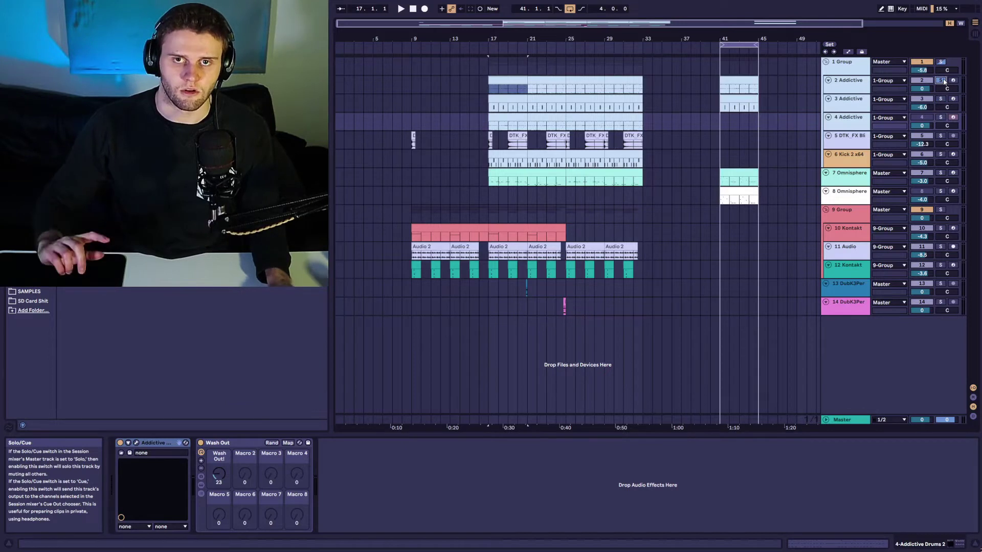
pyautogui.press('space')
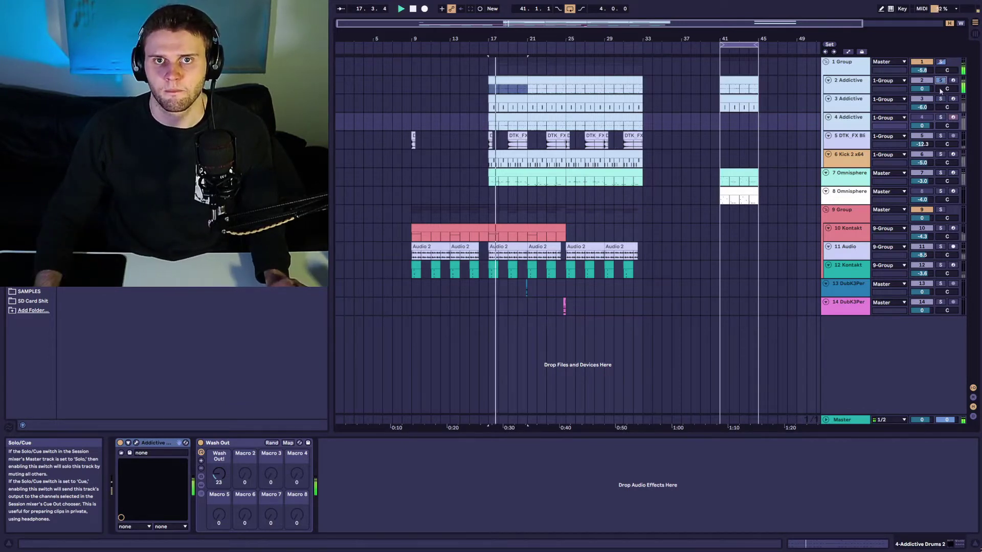
pyautogui.click(941, 101)
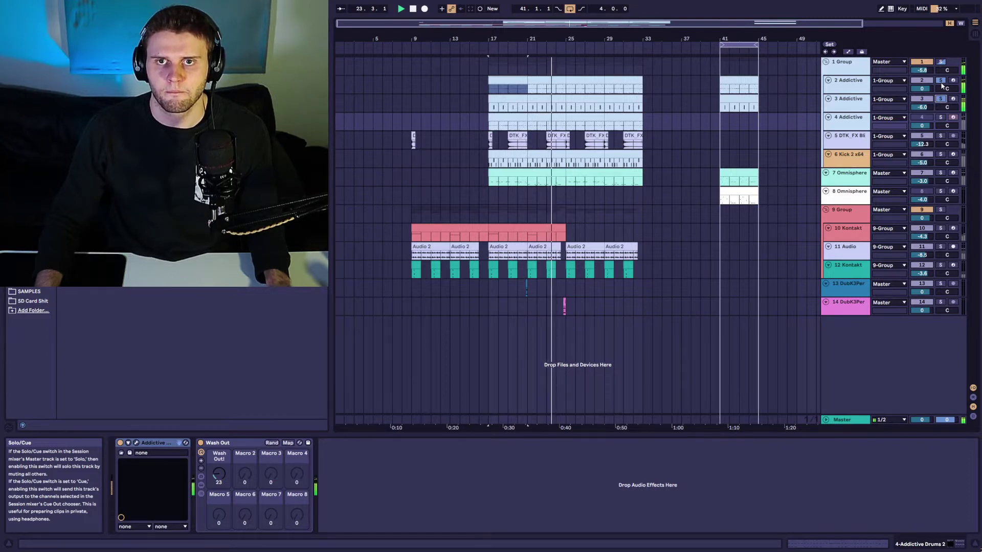
# Step: Reset the 1 Group track's volume to 0 dB and stop playback
pyautogui.doubleClick(922, 71)
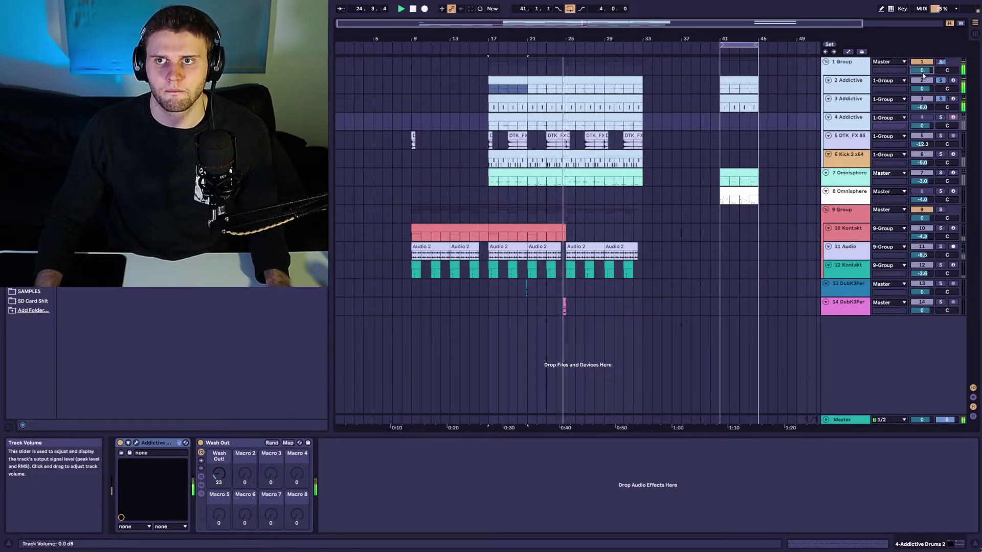
pyautogui.press('space')
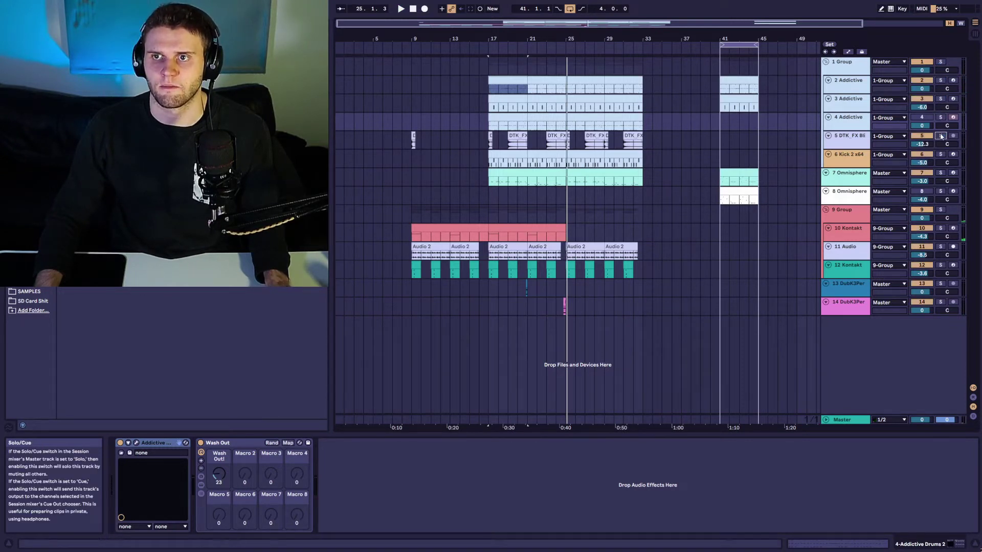
# Step: Copy soothe2, Wash Out and Pro-MB from 2 Addictive to 4 Addictive during playback and delete the duplicate Wash Out rack there
pyautogui.press('space')
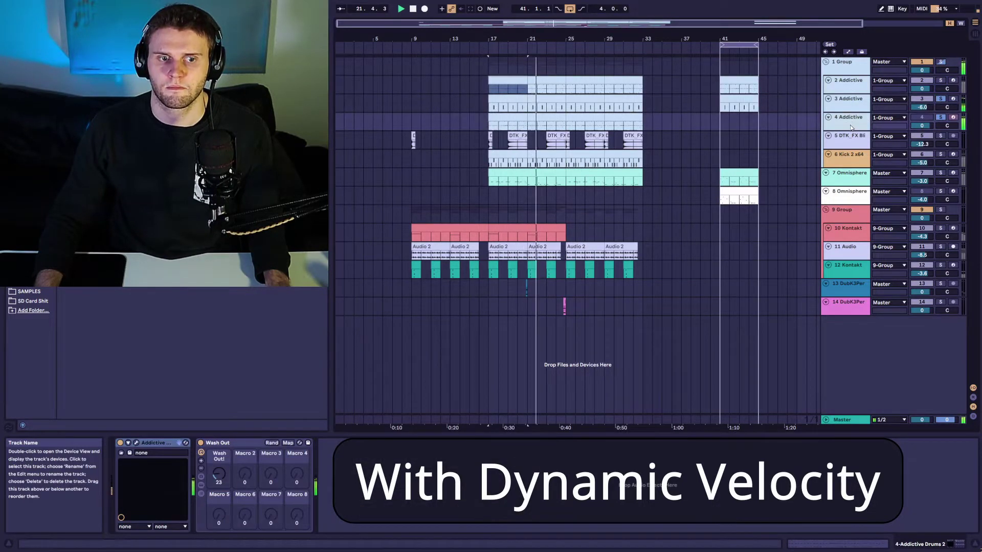
pyautogui.click(849, 81)
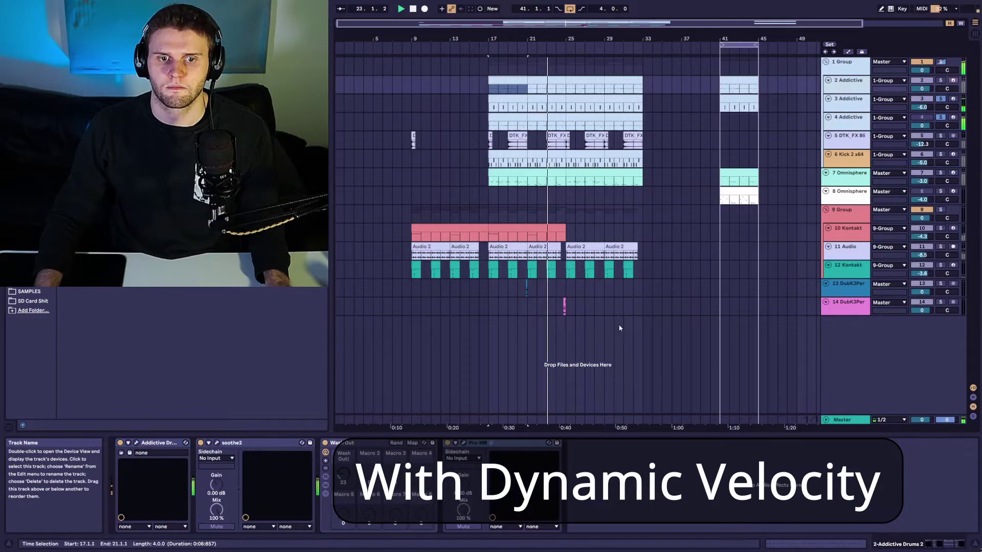
pyautogui.click(373, 443)
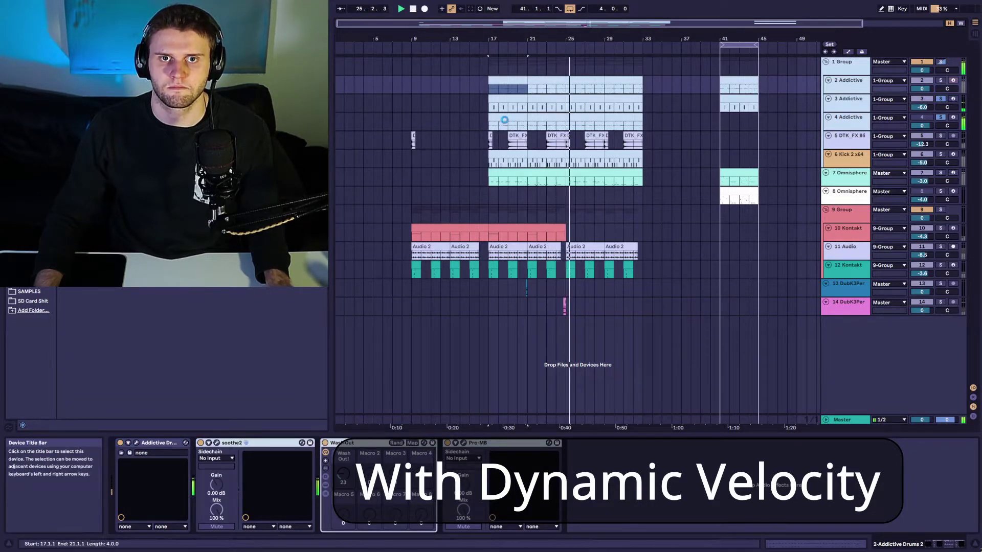
pyautogui.moveTo(338, 443); pyautogui.dragTo(247, 448)
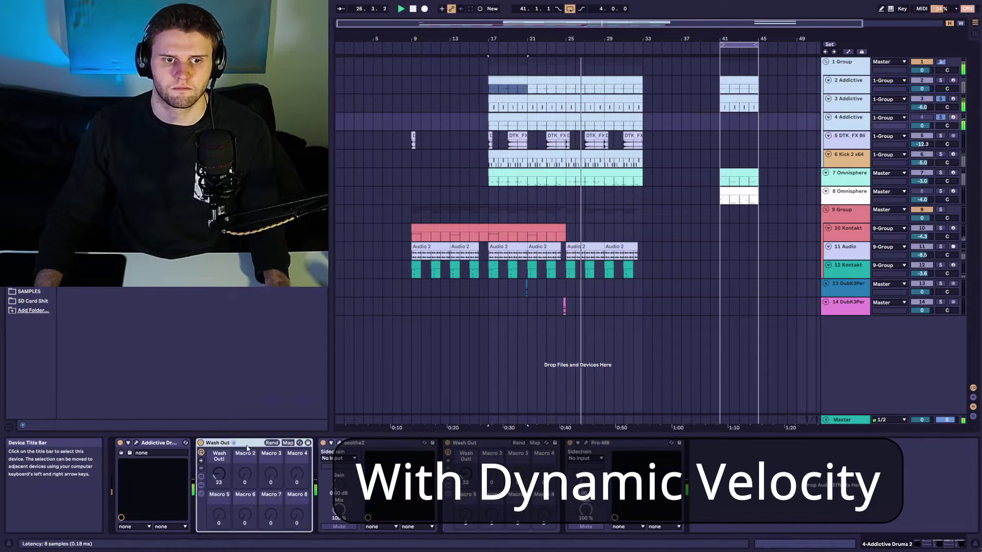
pyautogui.press('Delete')
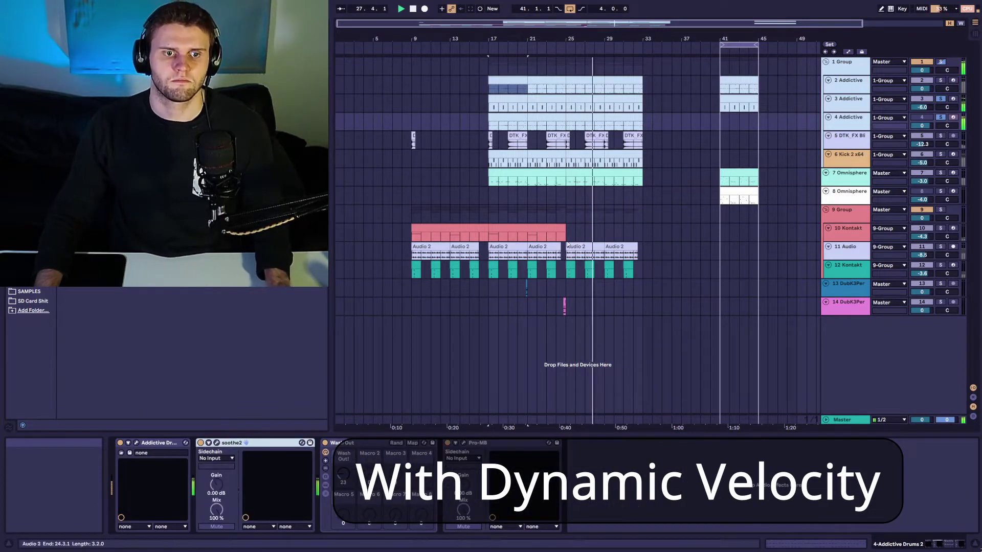
# Step: Switch the solo from 4 Addictive to 2 Addictive during playback to compare the two drum patterns
pyautogui.click(941, 118)
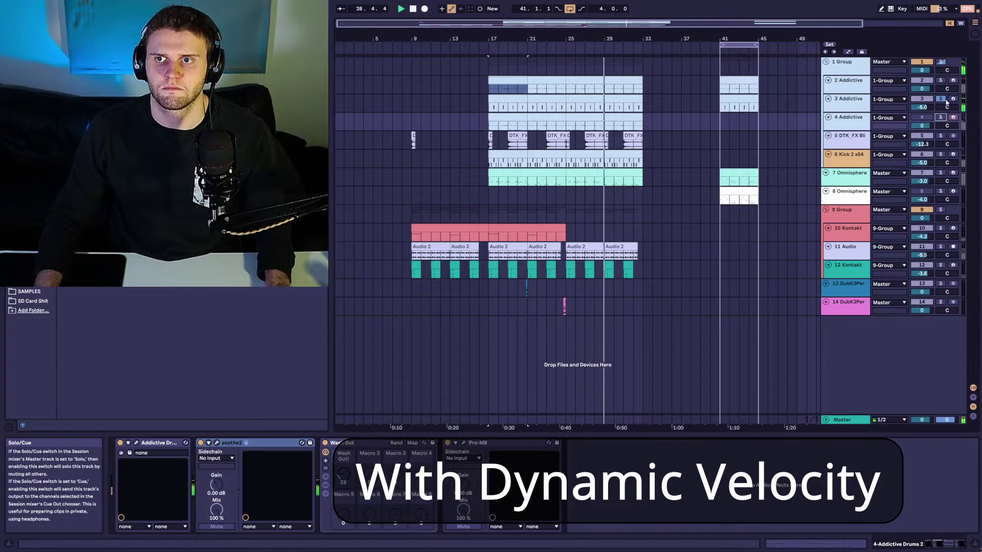
pyautogui.click(942, 81)
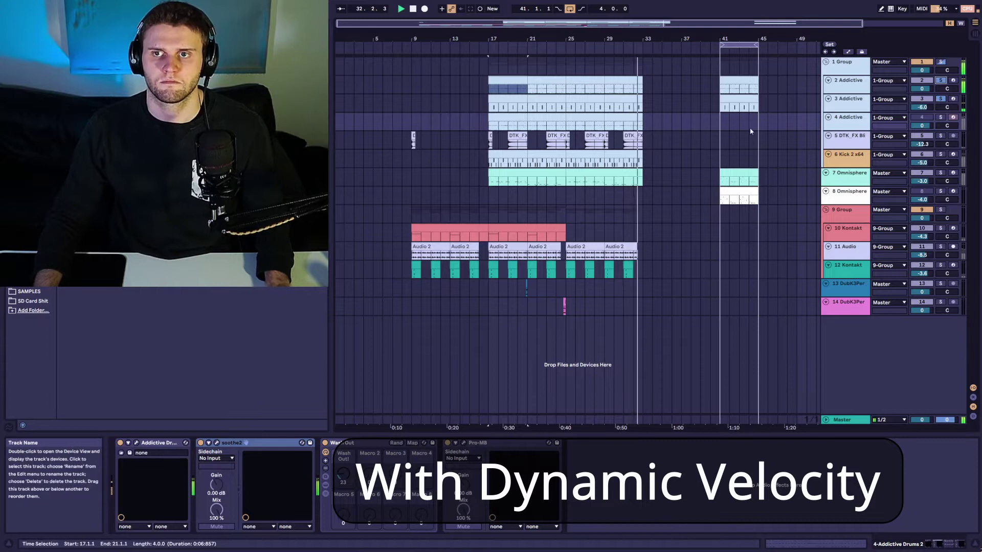
# Step: Open the 4 Addictive MIDI clip at bar 17, enlarge its velocity lane and select the first C1 note's velocity marker
pyautogui.doubleClick(509, 119)
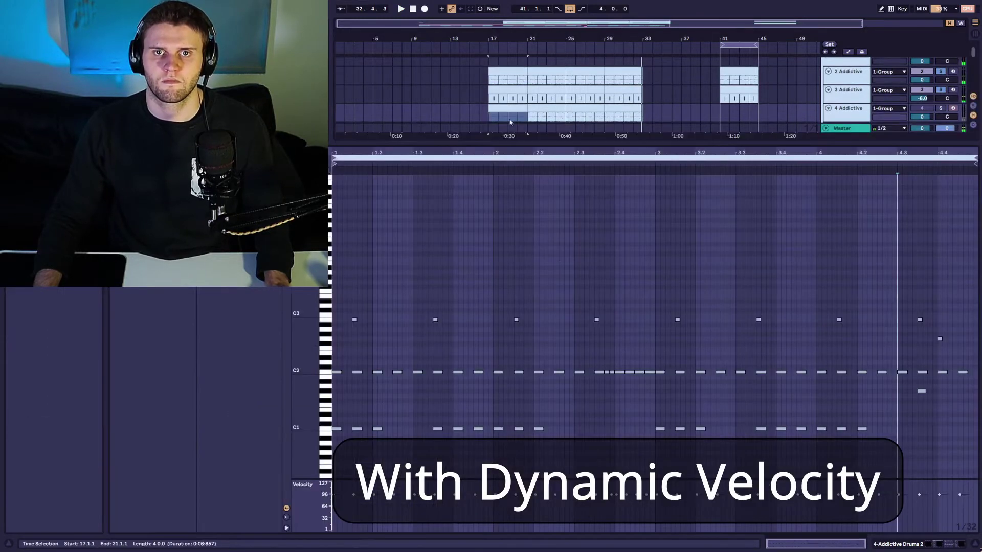
pyautogui.click(325, 339)
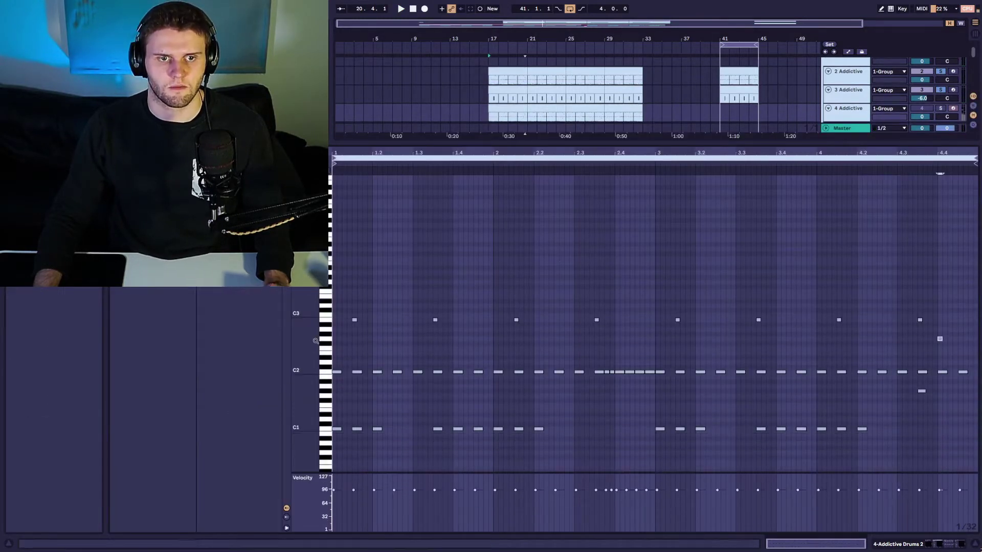
pyautogui.moveTo(310, 343); pyautogui.dragTo(286, 344)
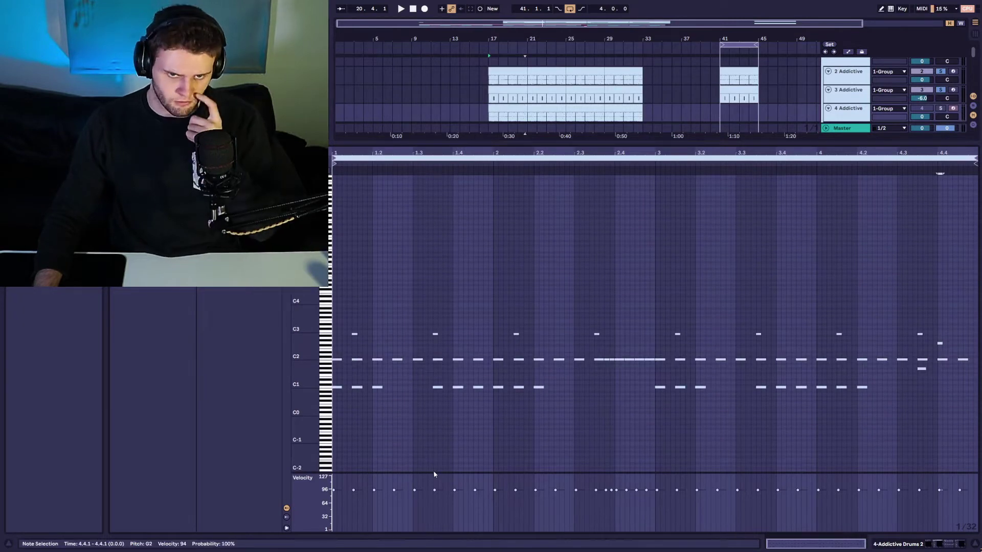
pyautogui.moveTo(434, 478); pyautogui.dragTo(434, 377)
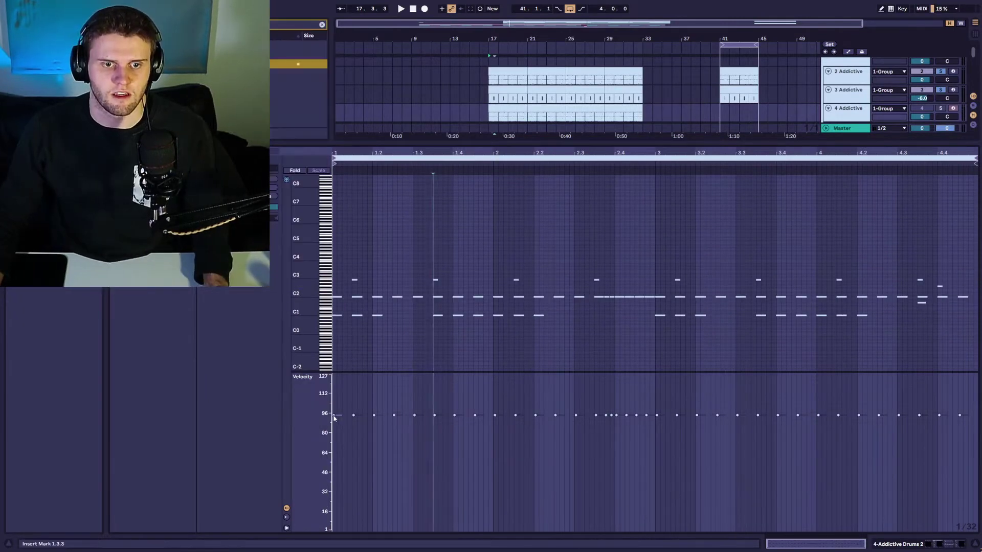
pyautogui.click(333, 416)
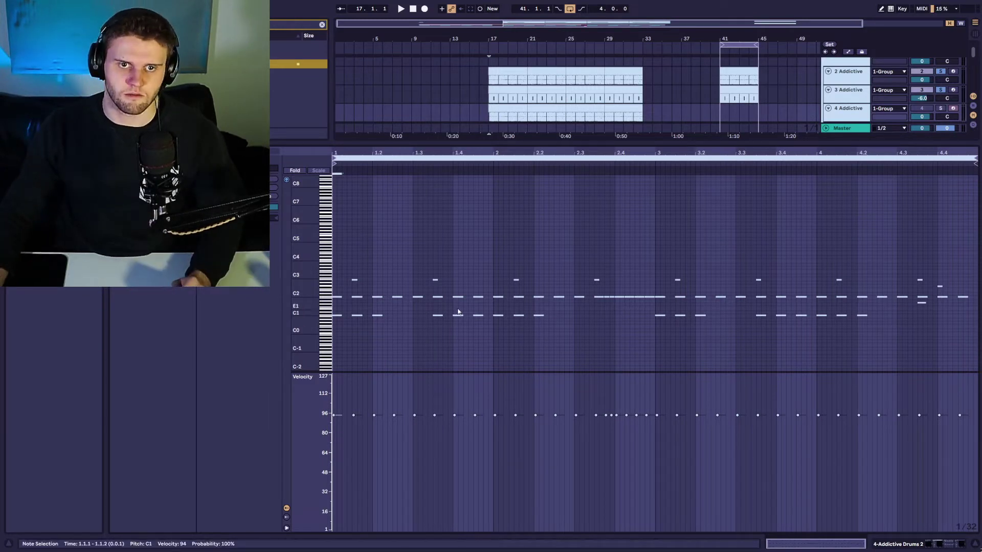
# Step: With 3 and 4 Addictive soloed, select the C2 roll notes from 2.3.3 to about 3.1 and play the pattern
pyautogui.scroll(-3, 889, 88)
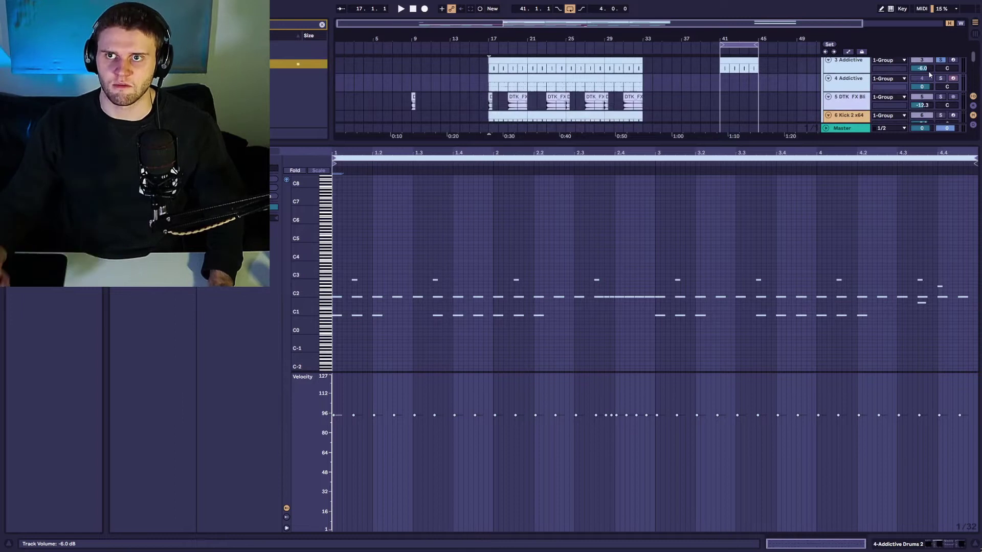
pyautogui.scroll(2, 915, 82)
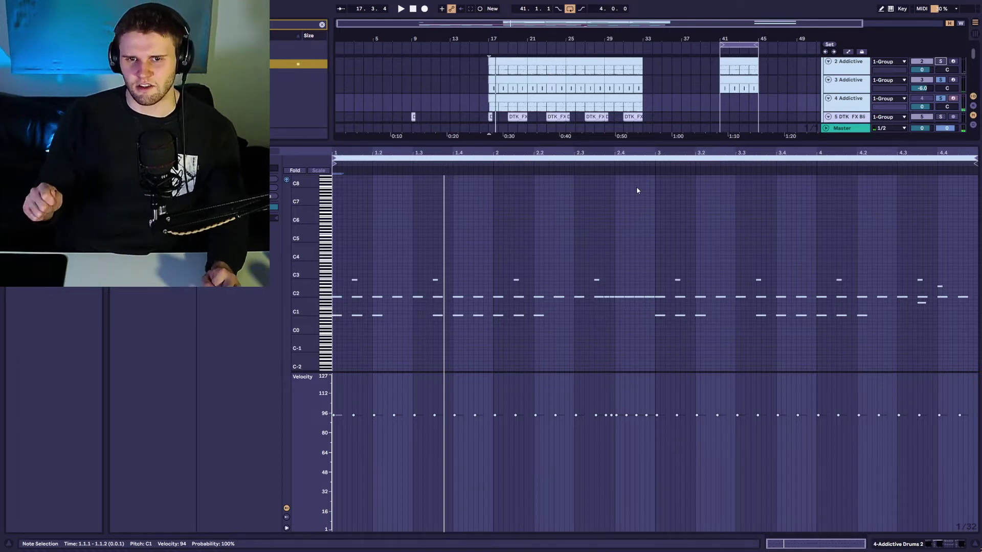
pyautogui.moveTo(605, 307); pyautogui.dragTo(654, 289)
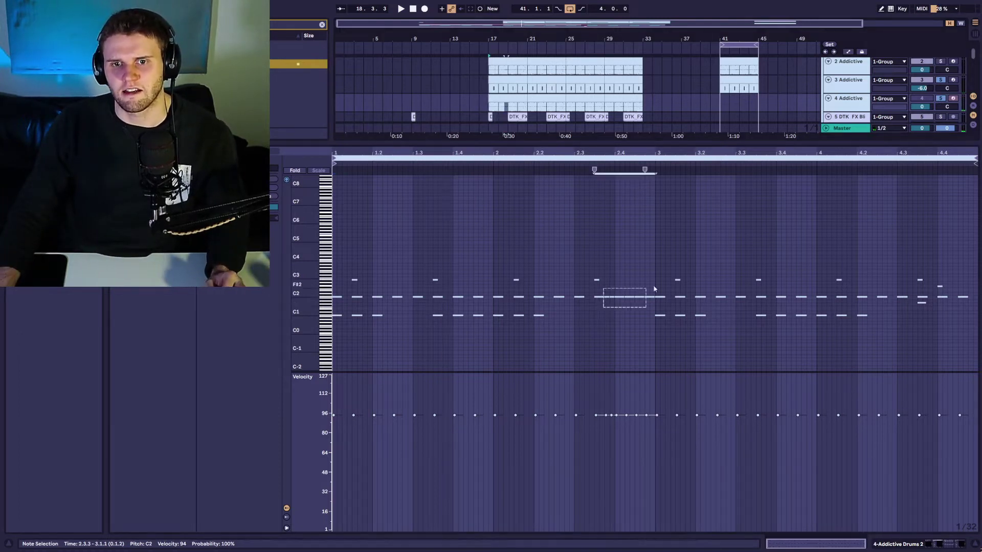
pyautogui.press('space')
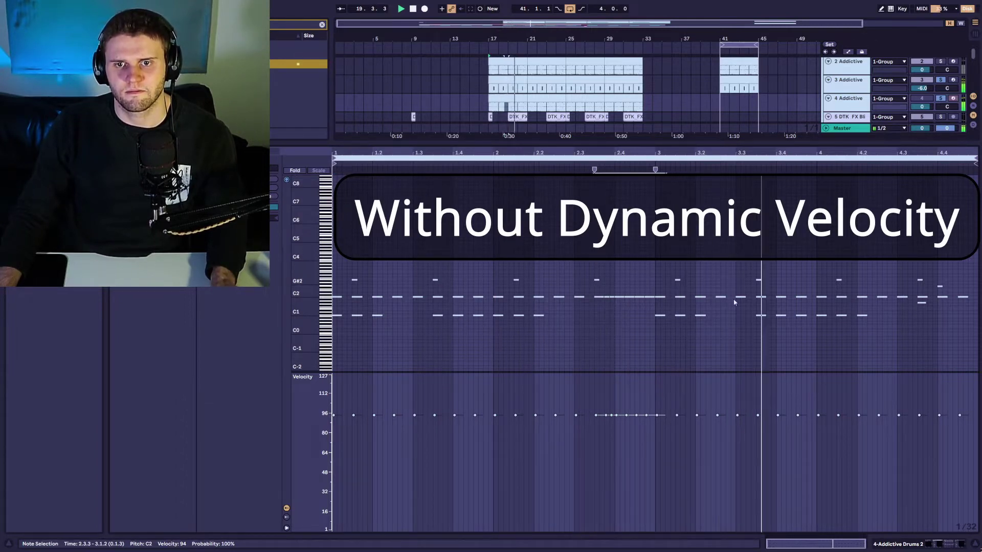
pyautogui.press('space')
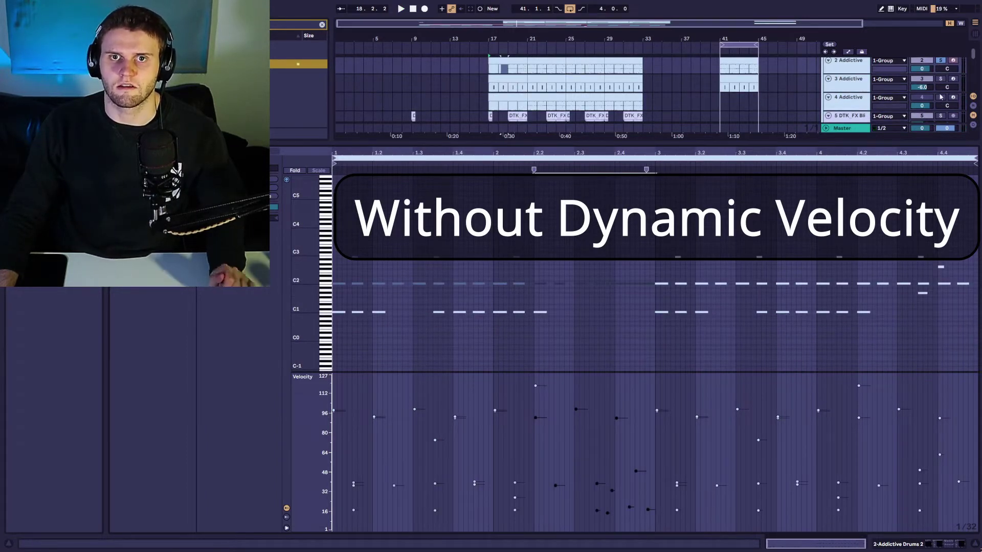
# Step: Play the 2 Addictive clip on its own around its C2 roll to compare the varied note velocities
pyautogui.press('space')
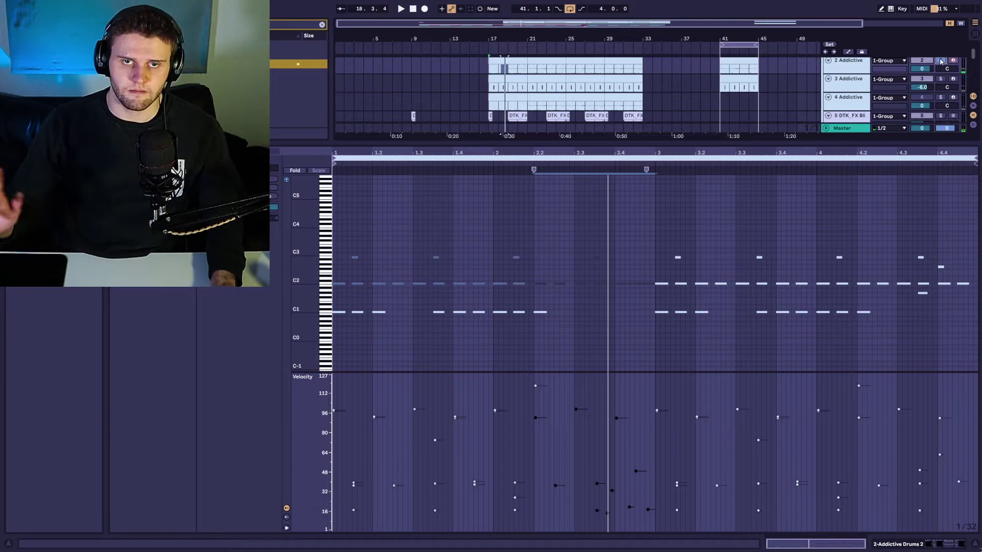
pyautogui.press('space')
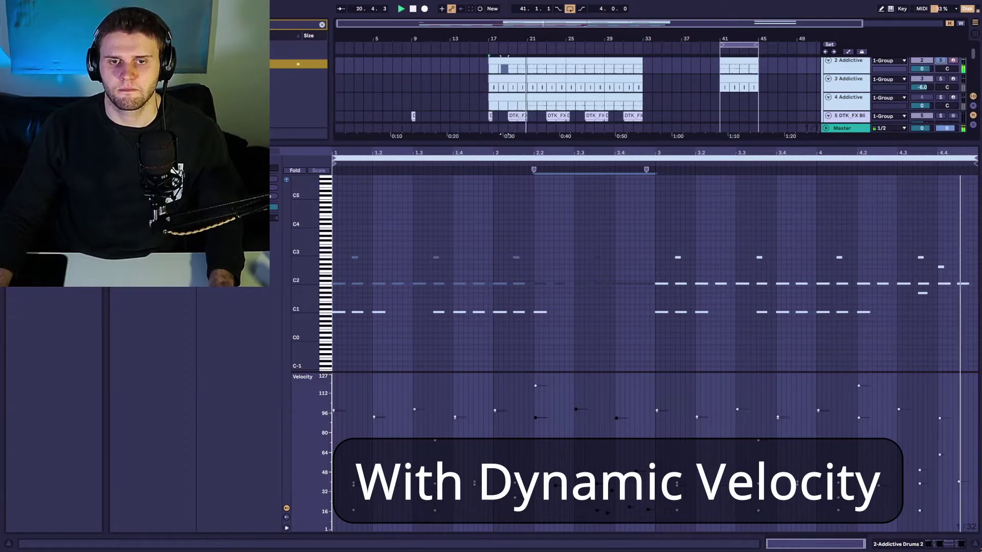
# Step: Reactivate the deactivated C2 roll notes from 2.2 to 3 in the 2 Addictive clip and move the playback start to bar 19
pyautogui.press('space')
pyautogui.moveTo(651, 292); pyautogui.dragTo(543, 280)
pyautogui.press('0')
pyautogui.click(501, 70)
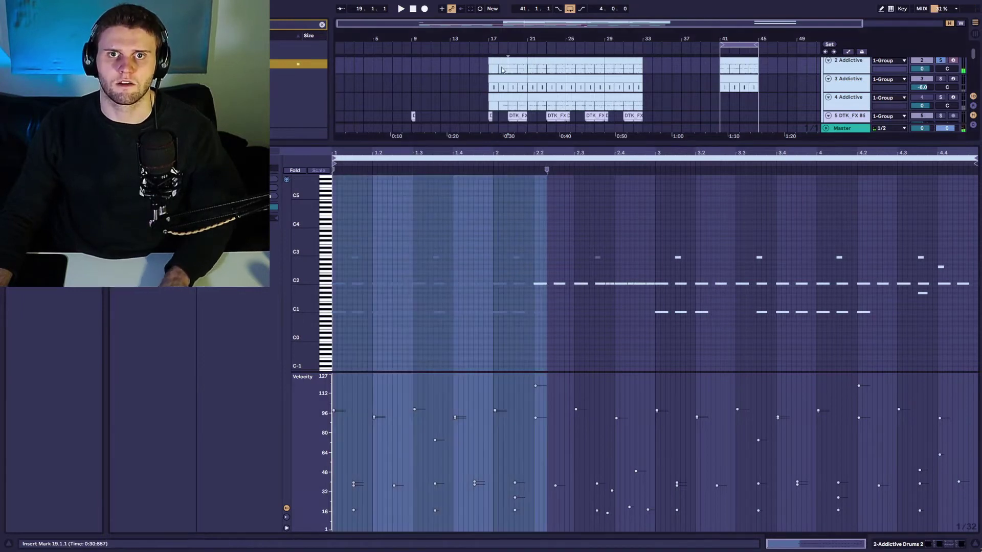
# Step: During playback, raise the velocity of the C2 roll note at 2.4 to about 124 and the next accented roll note to 105
pyautogui.press('space')
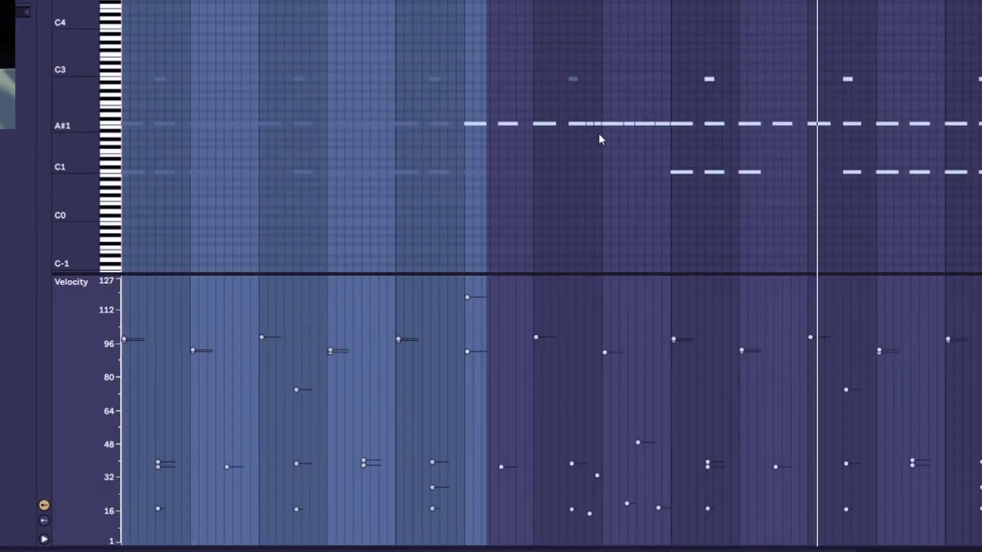
pyautogui.click(612, 126)
pyautogui.moveTo(605, 353); pyautogui.dragTo(605, 295)
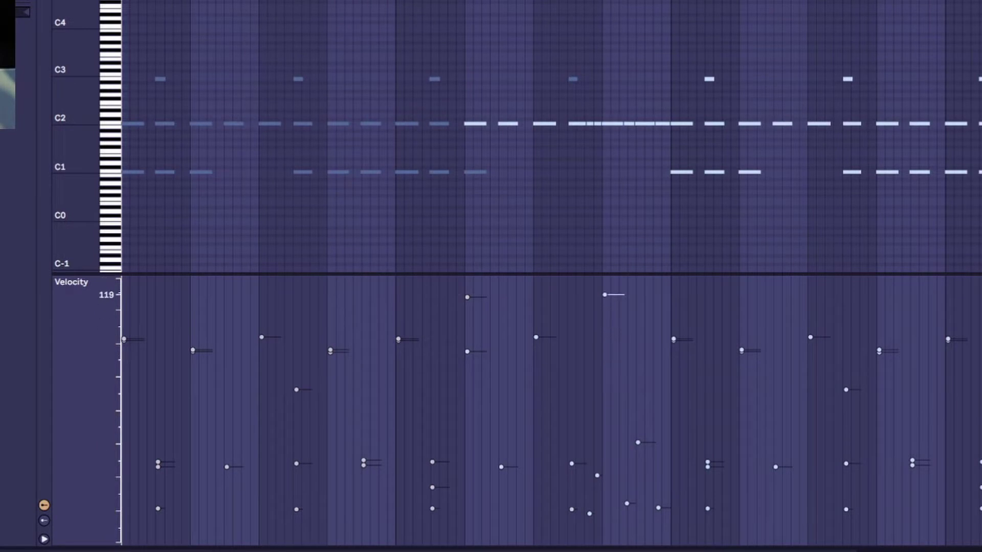
pyautogui.click(648, 124)
pyautogui.click(576, 124)
pyautogui.press('space')
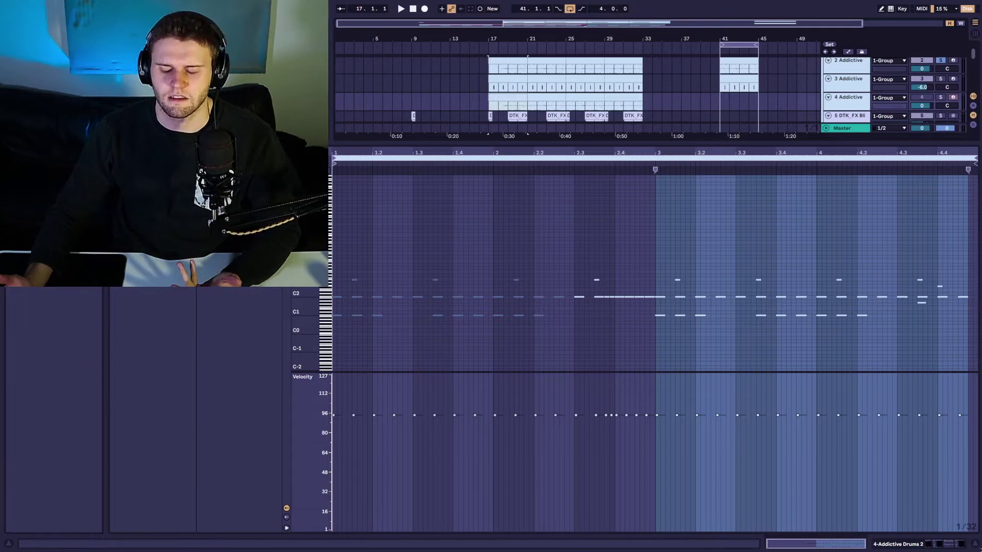
# Step: Play the loop from bar 41 and open the 7 Omnisphere clip there to show its notes and velocities
pyautogui.click(895, 544)
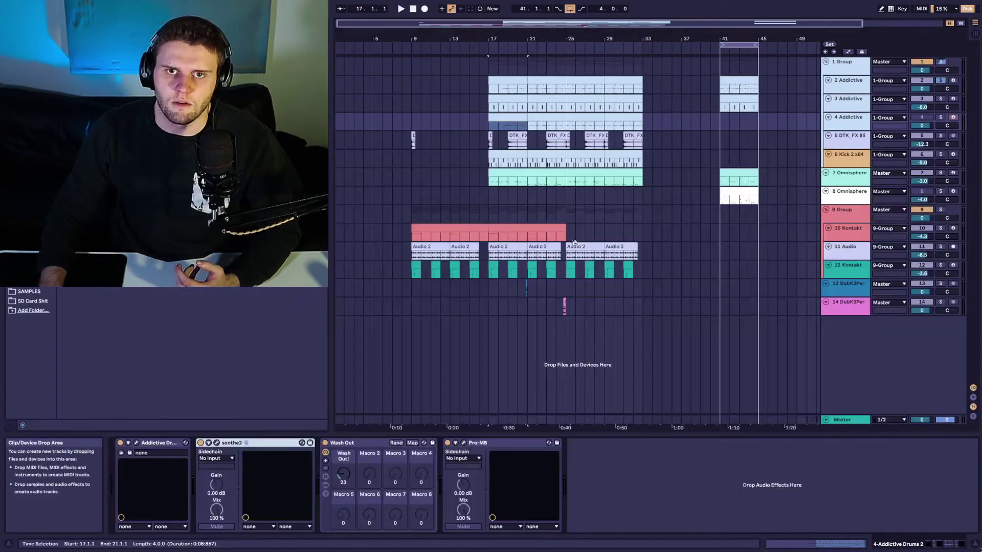
pyautogui.moveTo(496, 39); pyautogui.dragTo(430, 61)
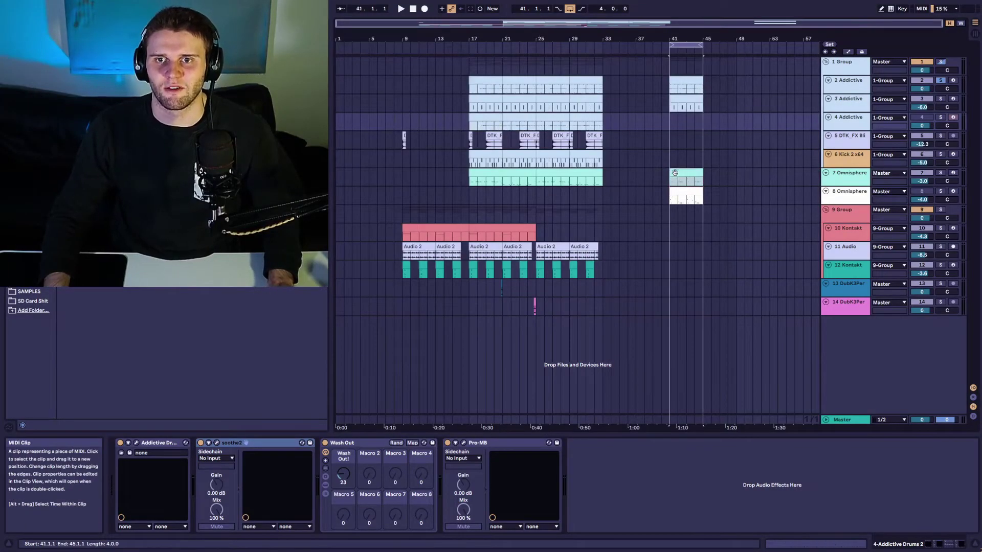
pyautogui.click(675, 172)
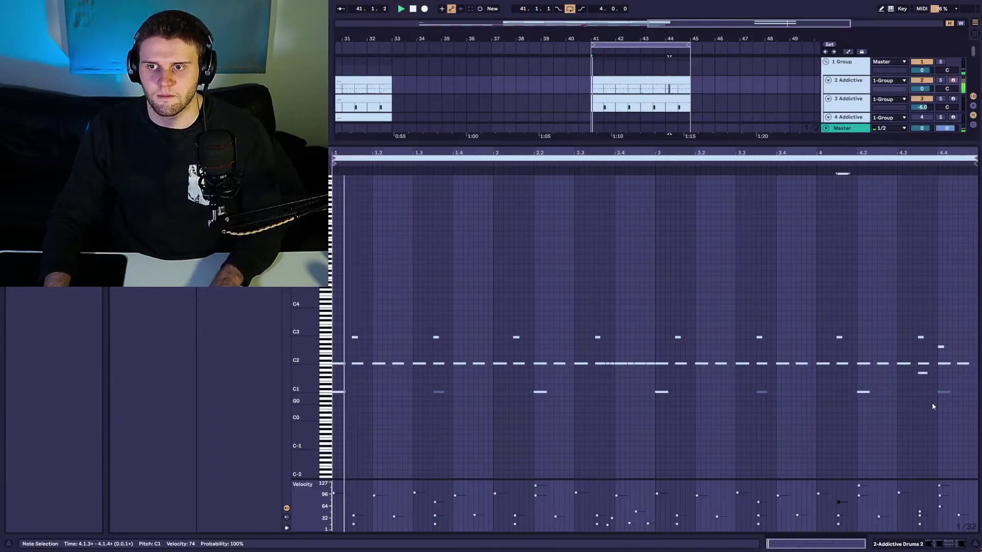
pyautogui.click(668, 90)
pyautogui.scroll(-4, 665, 108)
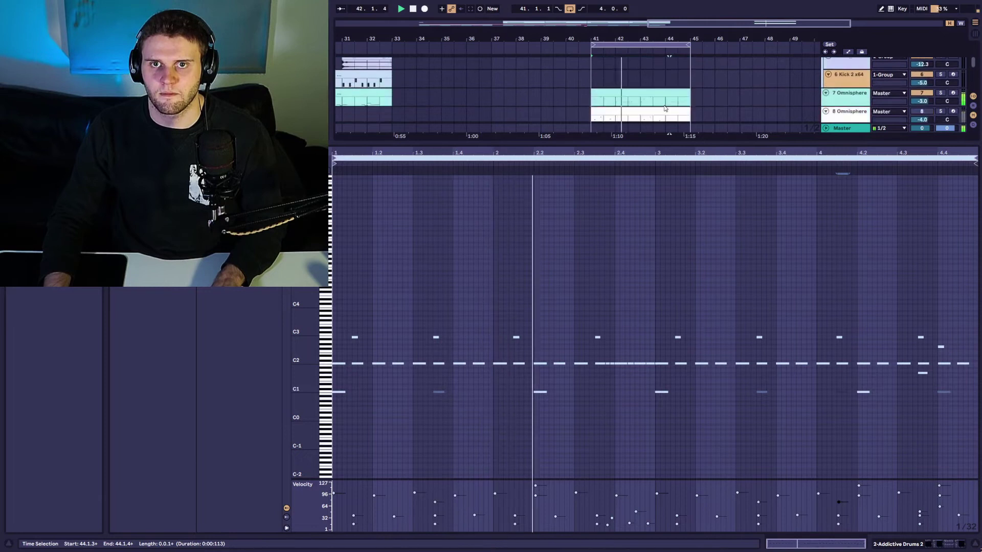
pyautogui.click(656, 99)
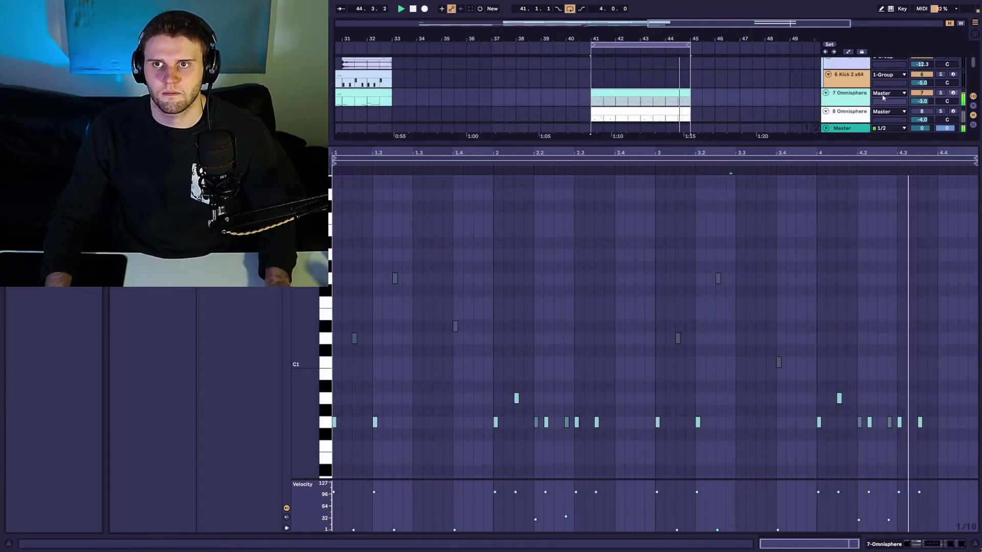
# Step: Set the 7 Omnisphere volume to -2.9 dB, then with that track muted set the 8 Omnisphere volume to -3.1 dB
pyautogui.moveTo(922, 101); pyautogui.dragTo(922, 99)
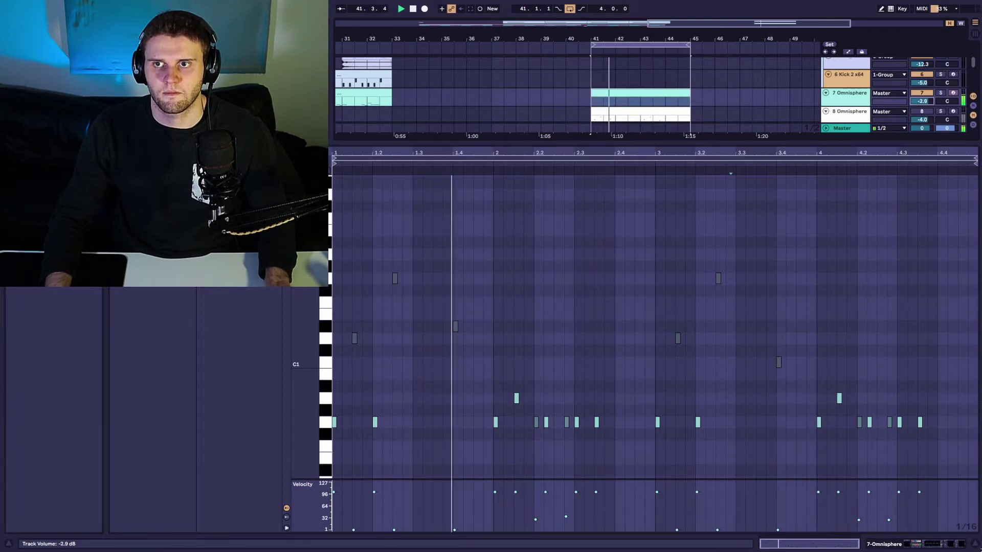
pyautogui.scroll(-2, 918, 101)
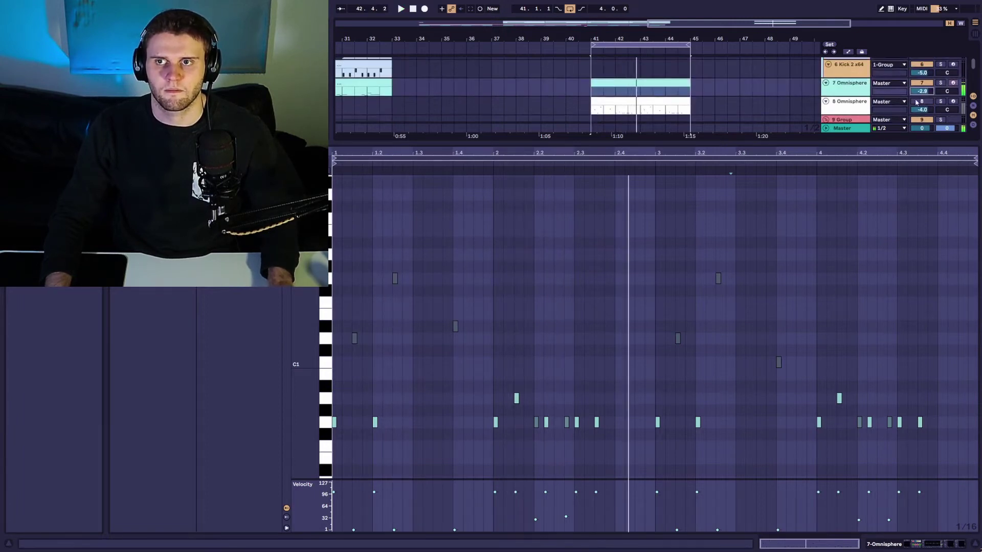
pyautogui.click(922, 84)
pyautogui.press('space')
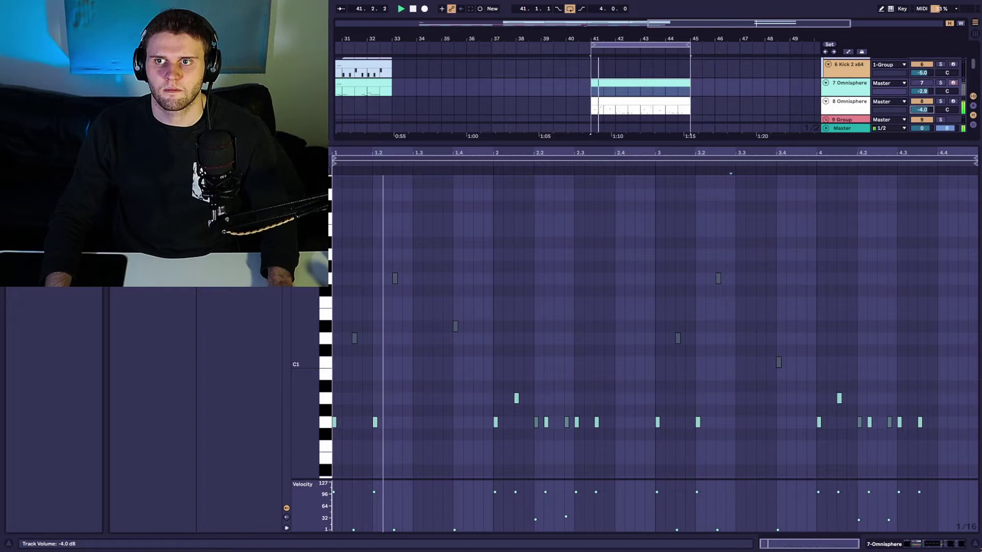
pyautogui.moveTo(922, 109); pyautogui.dragTo(922, 105)
# Step: Compare the note velocities of the 8 Omnisphere and 7 Omnisphere clips, and play 8 Omnisphere soloed
pyautogui.click(646, 99)
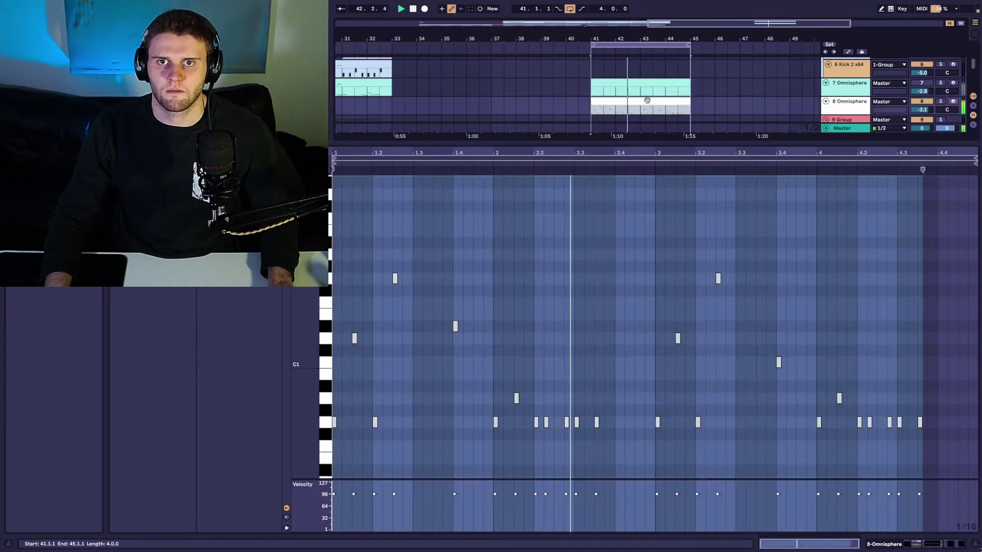
pyautogui.click(636, 95)
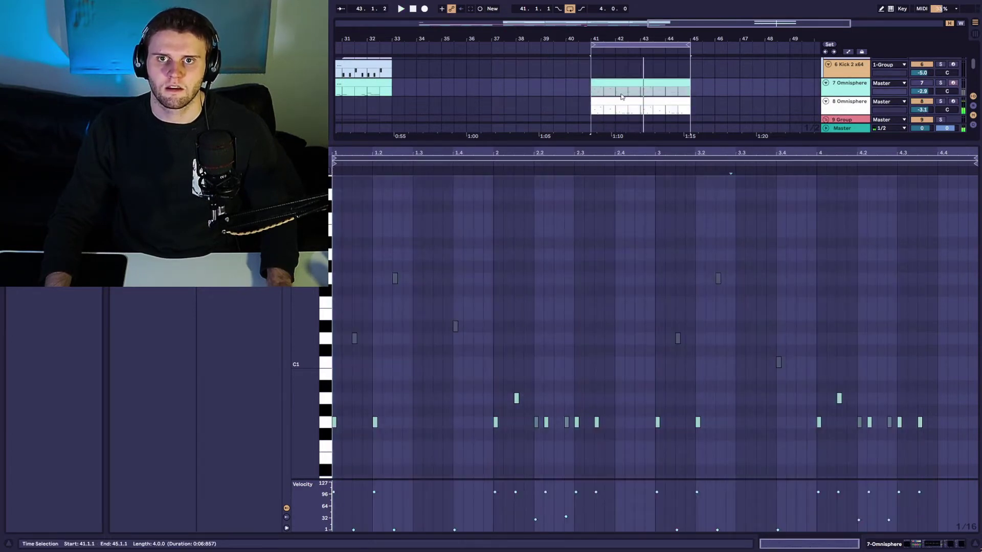
pyautogui.press('space')
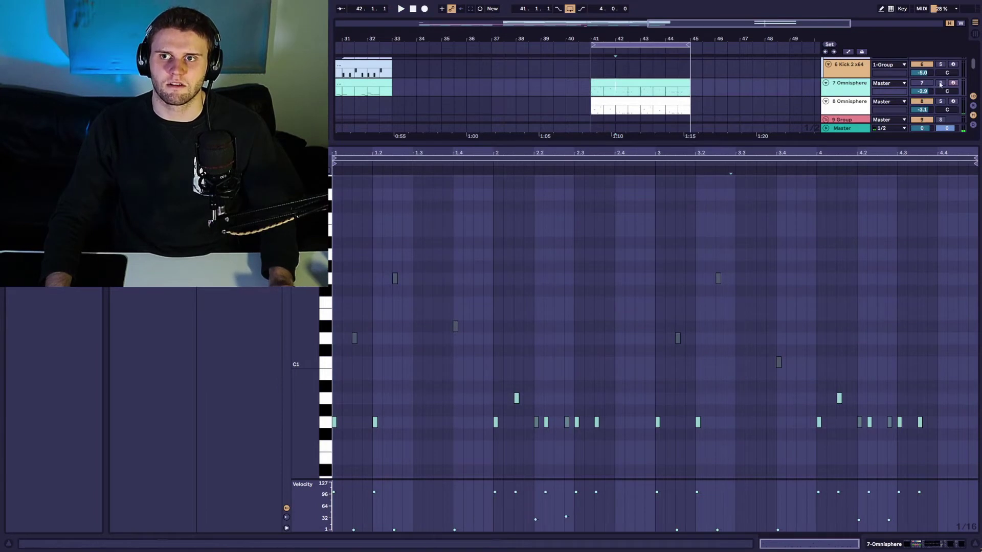
pyautogui.press('space')
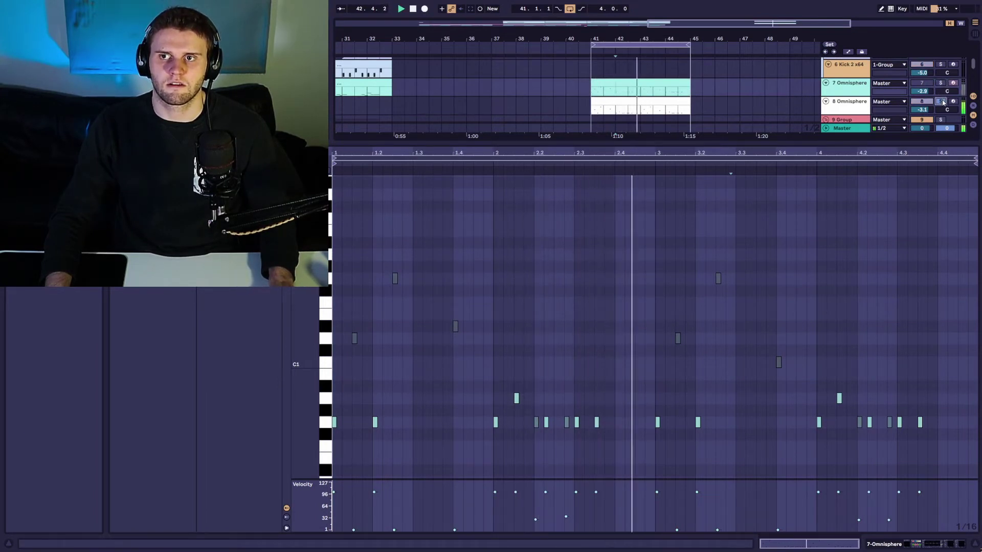
# Step: Replace the tape emulation rack on 7 Omnisphere with a copy of the one on 8 Omnisphere, whose Low Pass is 107 Hz
pyautogui.doubleClick(845, 85)
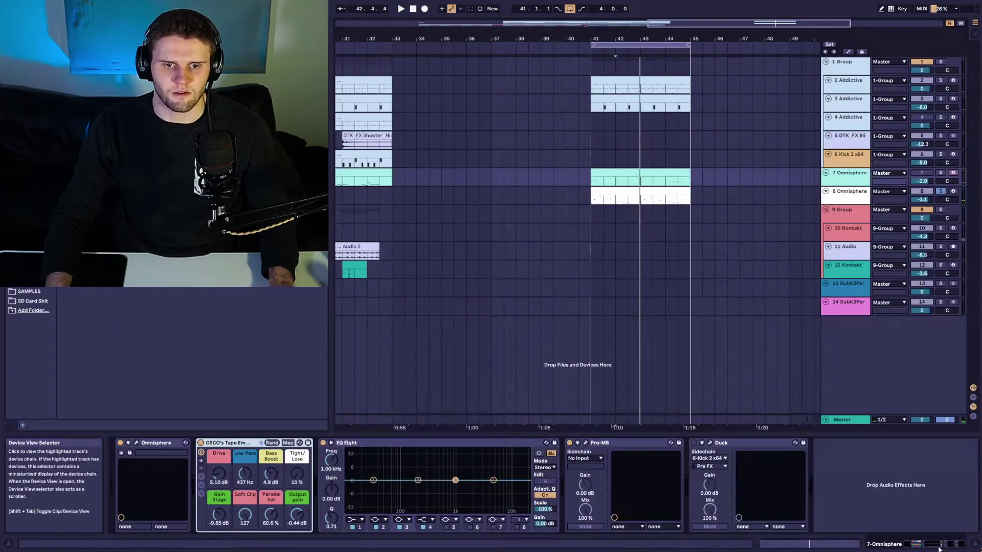
pyautogui.click(846, 193)
pyautogui.click(847, 183)
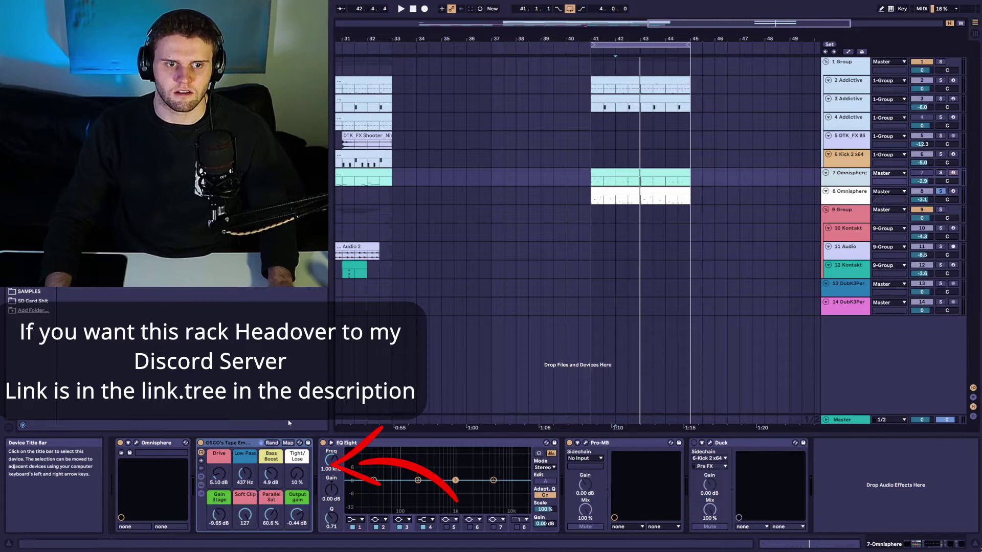
pyautogui.press('space')
pyautogui.press('Down')
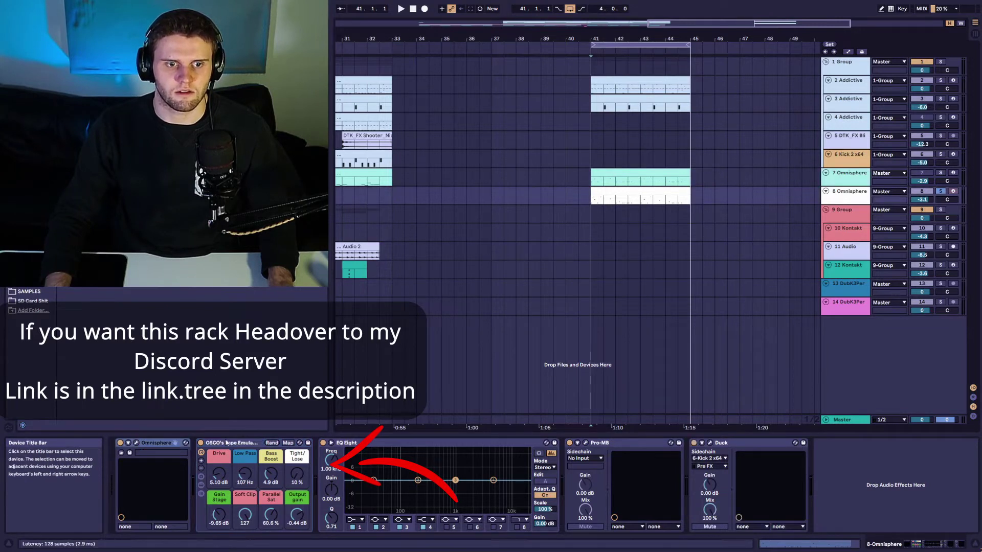
pyautogui.press('Up')
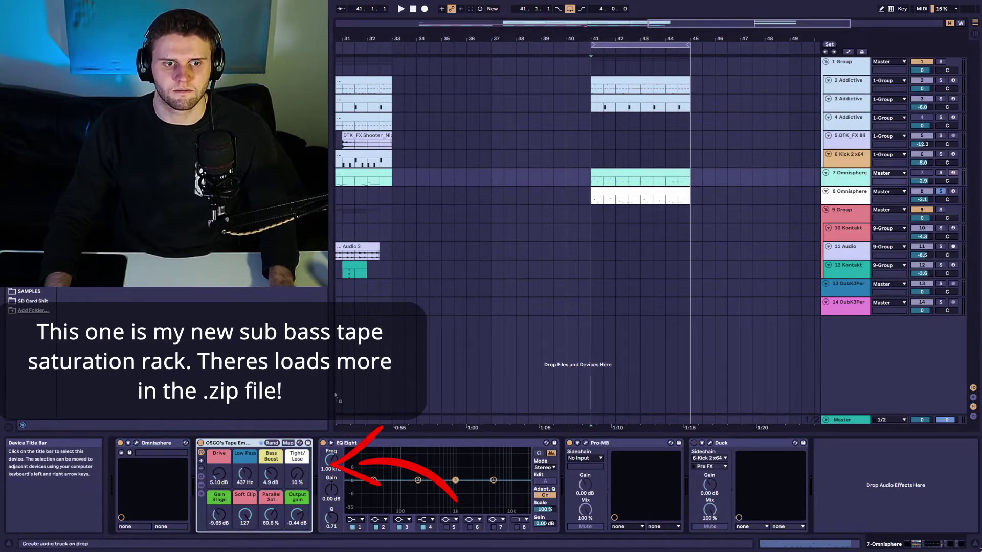
pyautogui.click(239, 455)
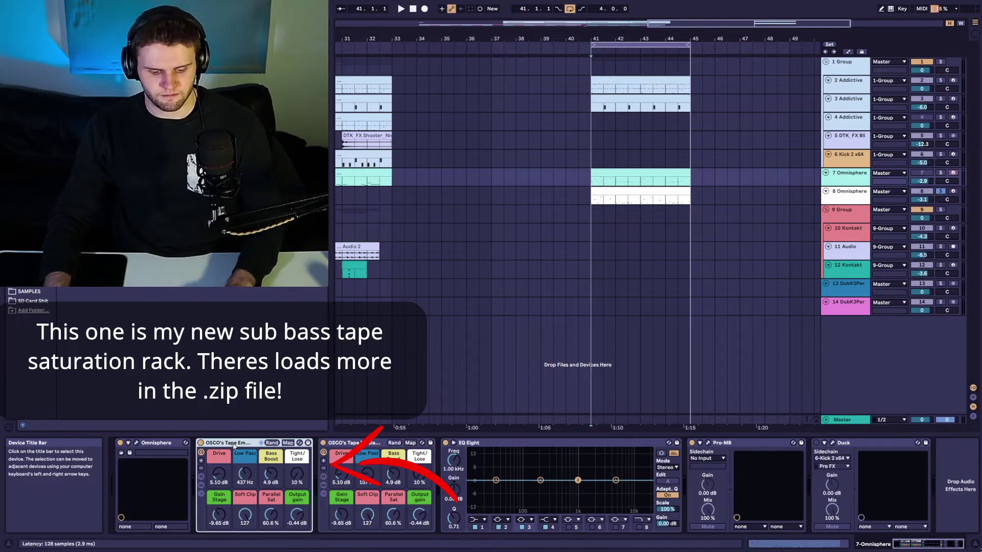
pyautogui.press('Delete')
# Step: Play the bar 41 loop and alternate the solo between 7 Omnisphere and 8 Omnisphere to compare the two basslines
pyautogui.press('space')
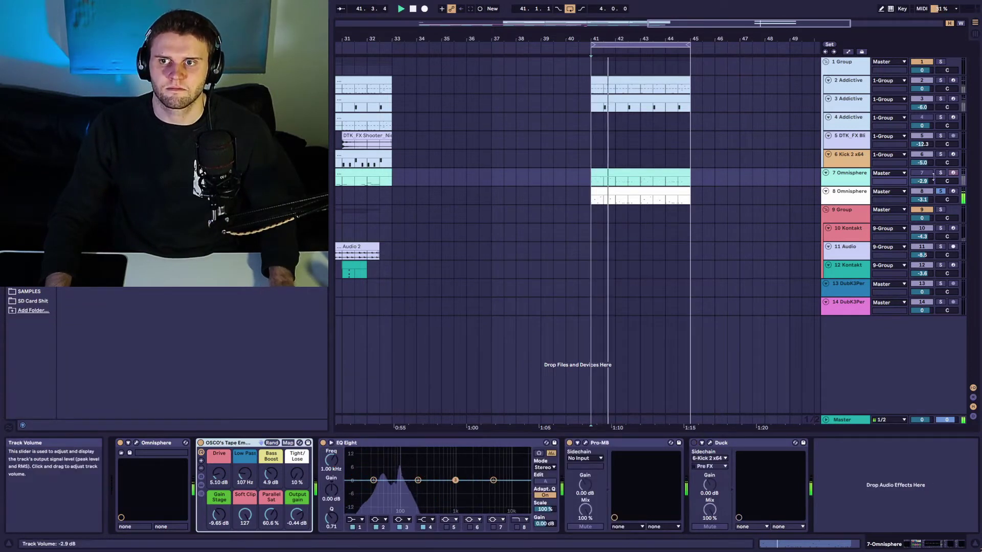
pyautogui.click(940, 172)
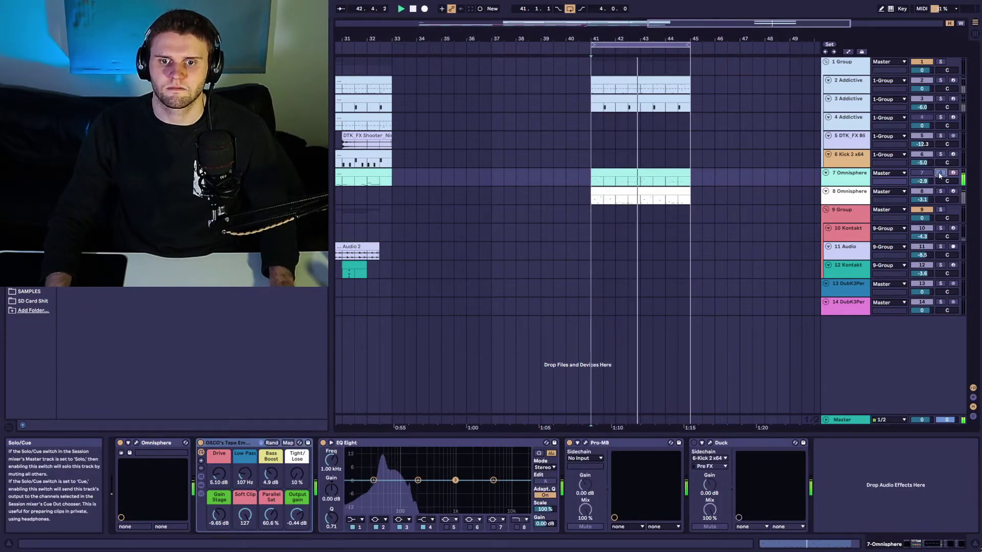
pyautogui.click(940, 191)
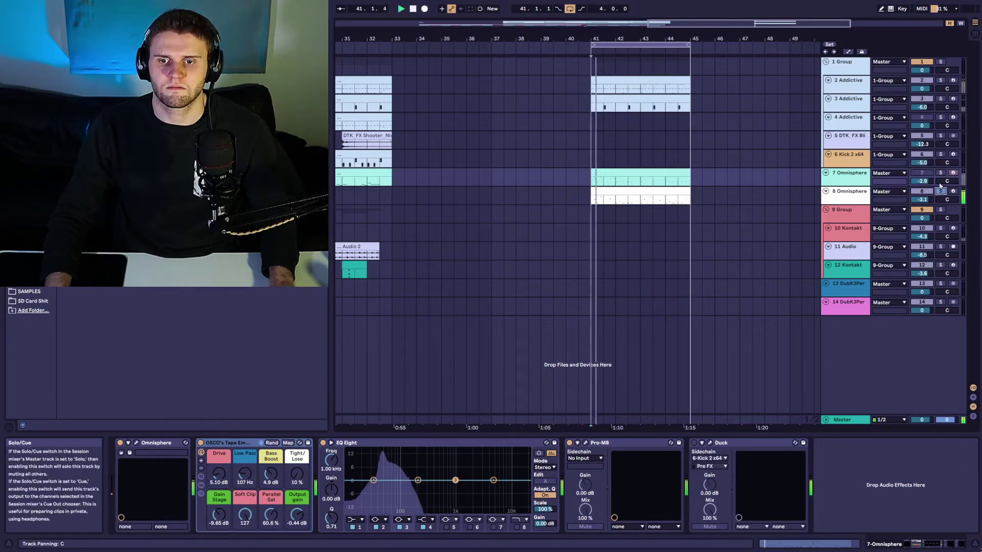
pyautogui.click(940, 173)
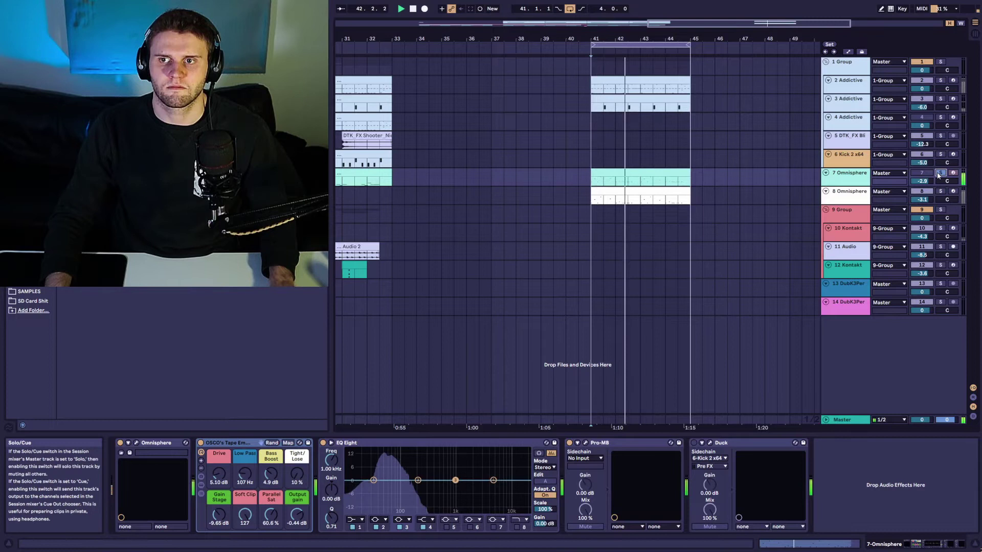
pyautogui.press('space')
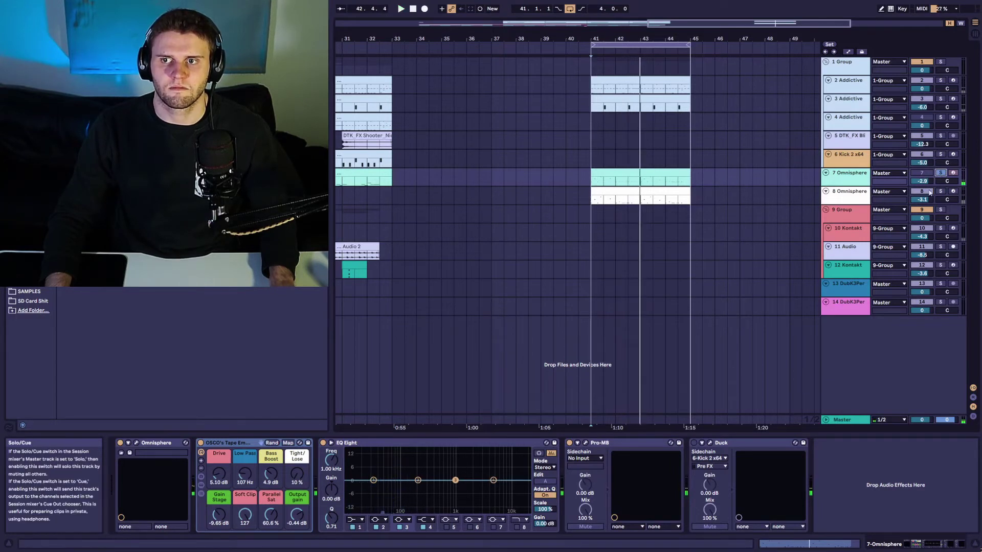
# Step: Enlarge the 7 Omnisphere and 8 Omnisphere tracks and place the insert marker at bar 42 in the 7 Omnisphere clip
pyautogui.moveTo(635, 39); pyautogui.dragTo(635, 75)
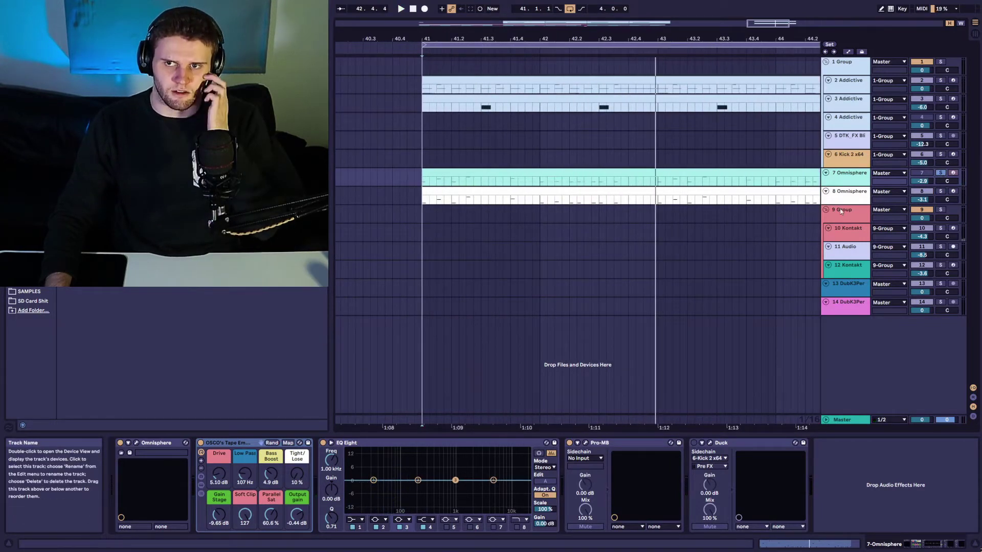
pyautogui.moveTo(842, 204); pyautogui.dragTo(845, 222)
pyautogui.moveTo(847, 187); pyautogui.dragTo(847, 220)
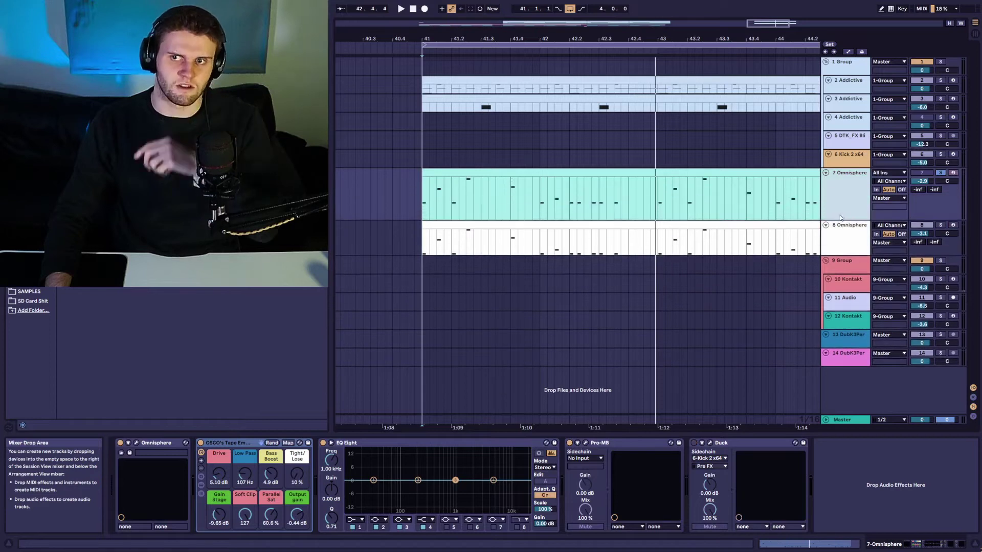
pyautogui.click(541, 196)
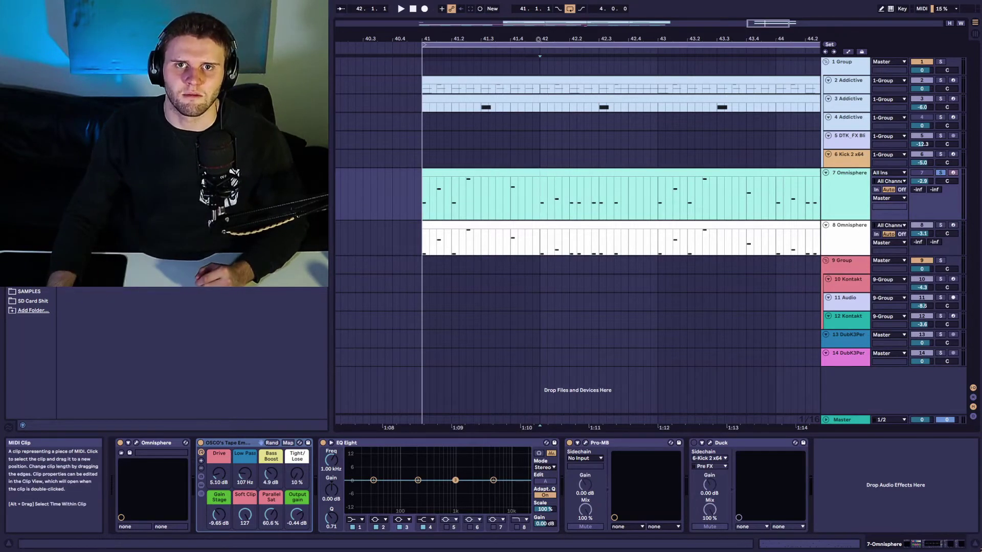
# Step: Open the 7 Omnisphere clip at bar 41, enlarge its velocity lane and select all of its notes
pyautogui.moveTo(539, 40); pyautogui.dragTo(480, 36)
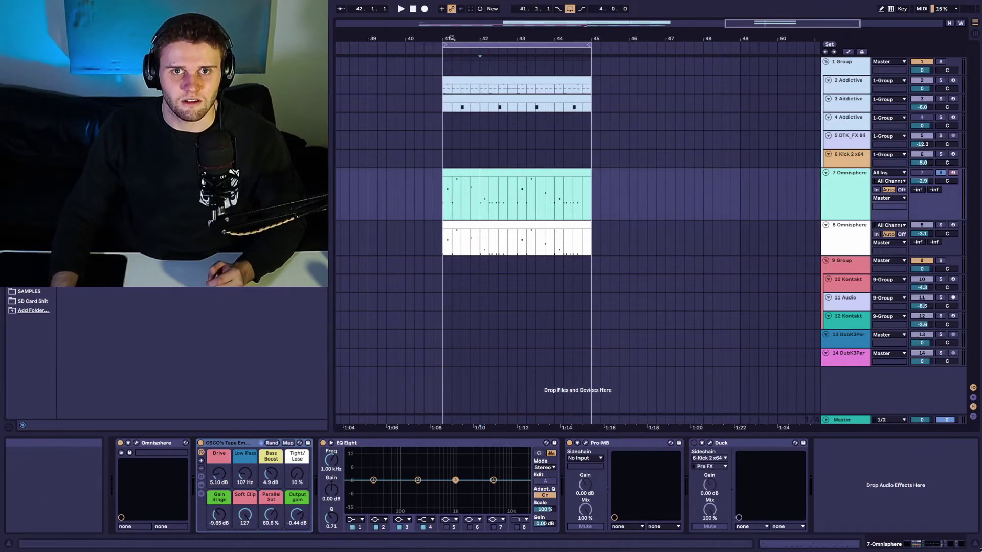
pyautogui.moveTo(479, 39); pyautogui.dragTo(654, 35)
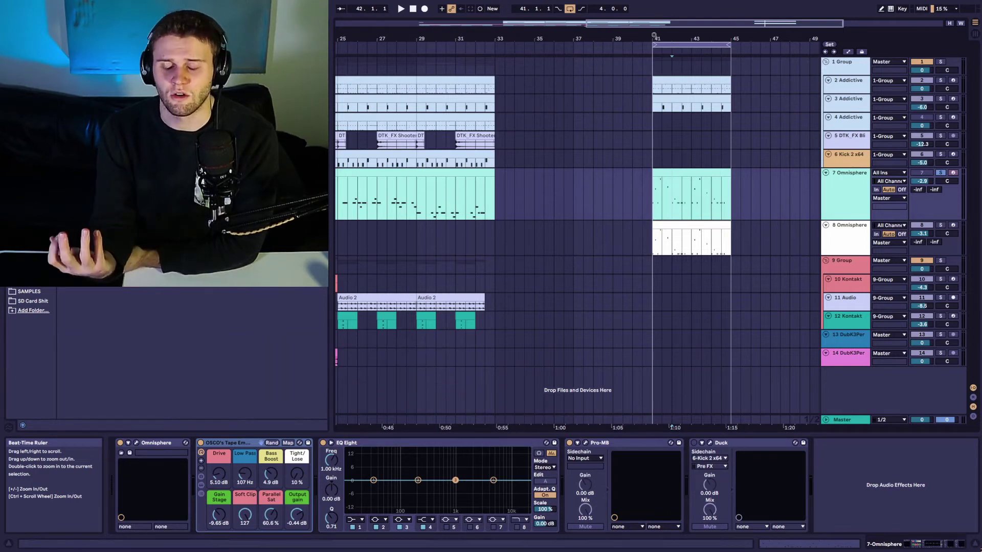
pyautogui.doubleClick(674, 183)
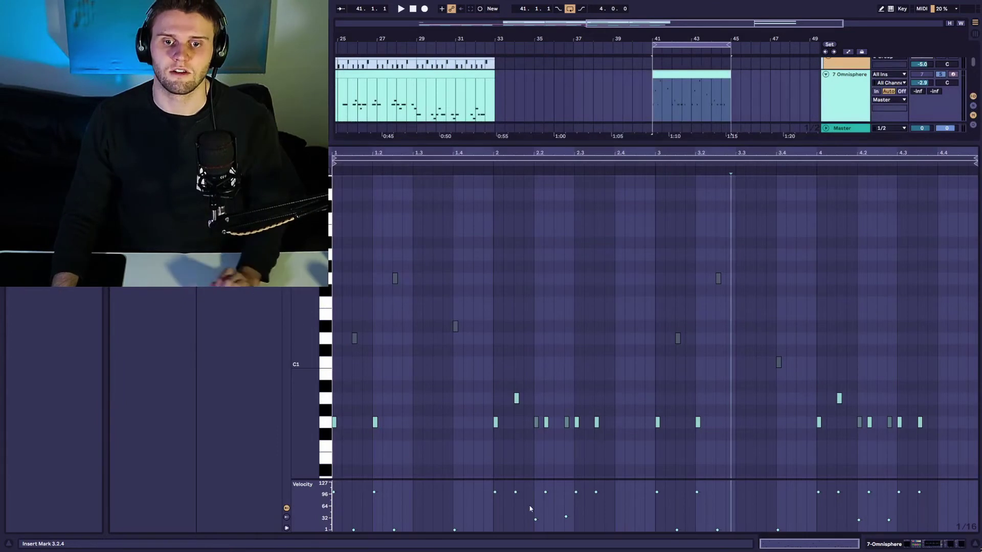
pyautogui.moveTo(532, 479); pyautogui.dragTo(487, 354)
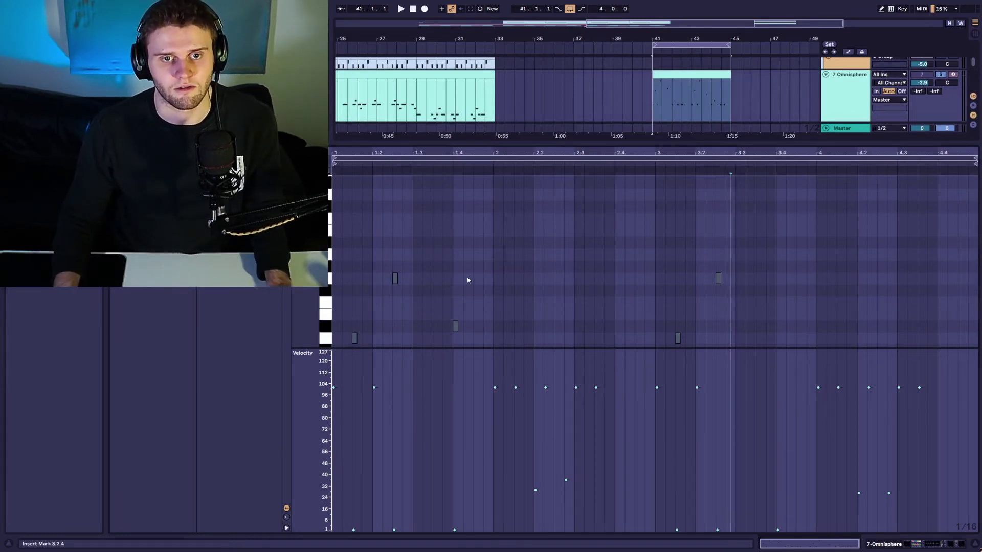
pyautogui.hotkey('ctrl', 'a')
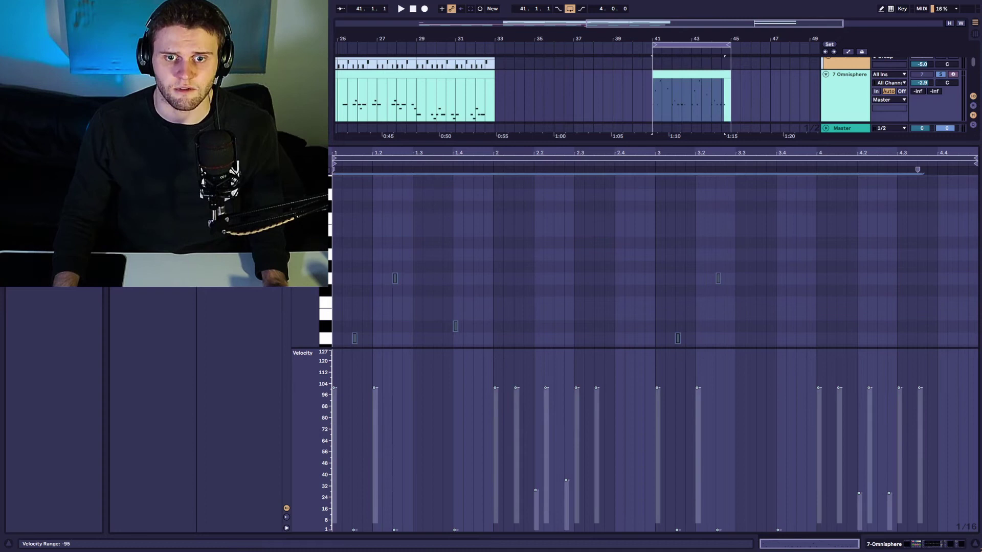
# Step: Try velocity ranges of +16 and -12 on all selected notes of the 7 Omnisphere clip, resetting the range after each trial
pyautogui.moveTo(577, 522); pyautogui.dragTo(576, 349)
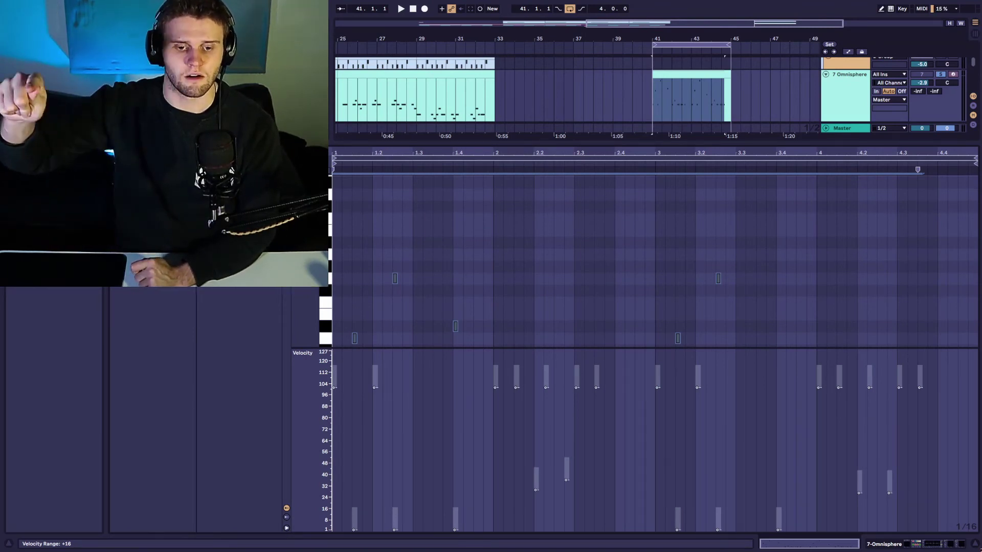
pyautogui.hotkey('ctrl', 'z')
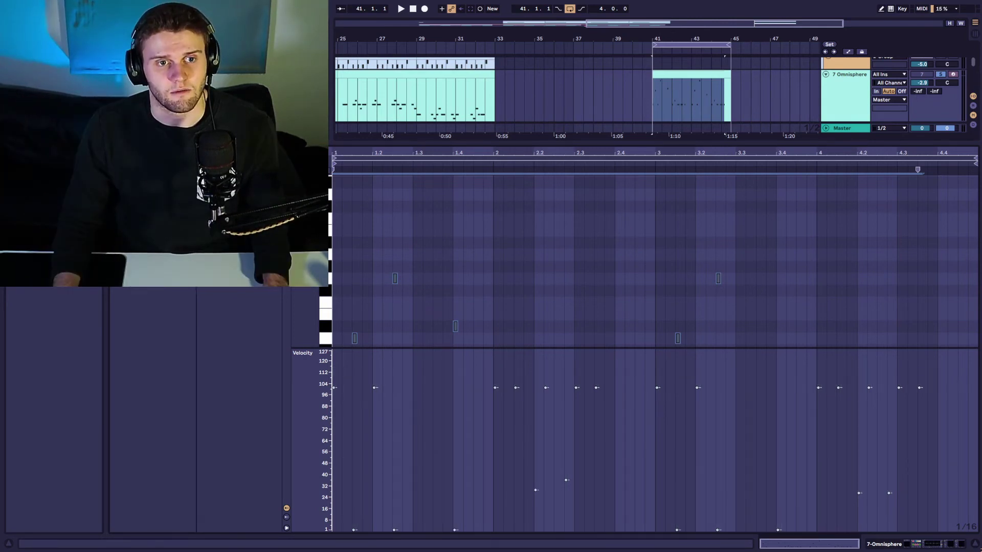
pyautogui.moveTo(545, 388); pyautogui.dragTo(545, 418)
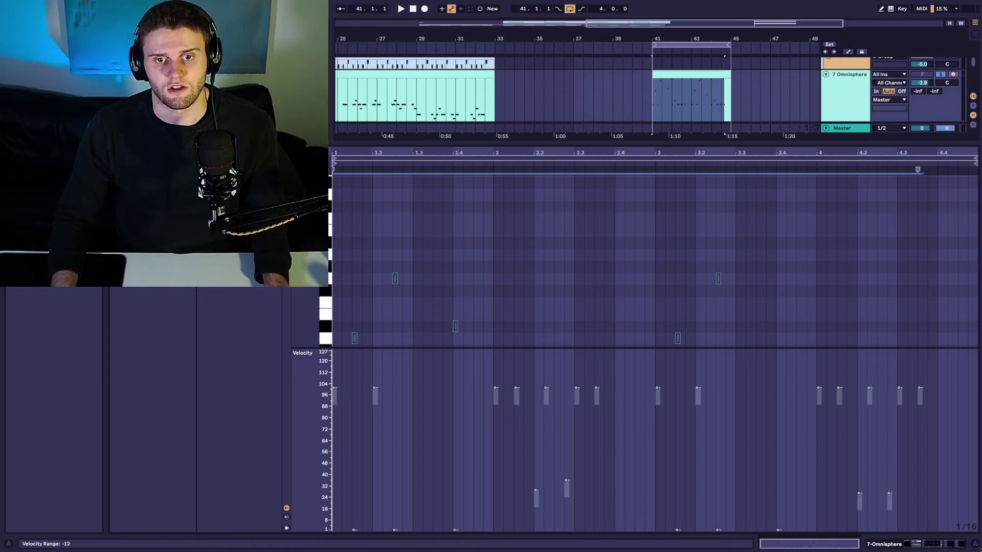
pyautogui.moveTo(577, 405)
pyautogui.mouseDown()
pyautogui.moveTo(576, 447)
pyautogui.moveTo(577, 388)
pyautogui.mouseUp()
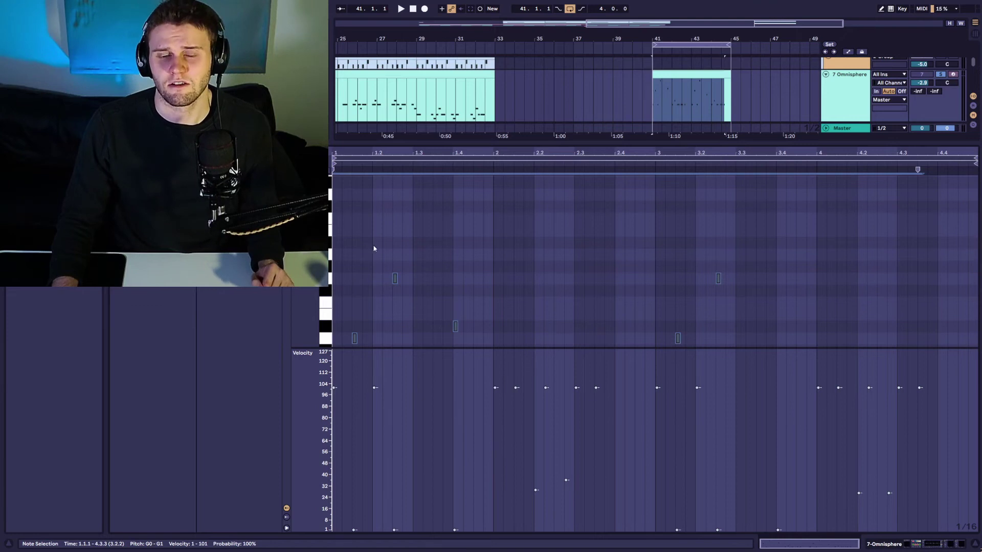
# Step: Try freehand-drawing 1/16 notes on the B1 and C2 rows of the 7 Omnisphere clip, and undo the drawn notes
pyautogui.press('b')
pyautogui.moveTo(336, 230); pyautogui.dragTo(752, 229)
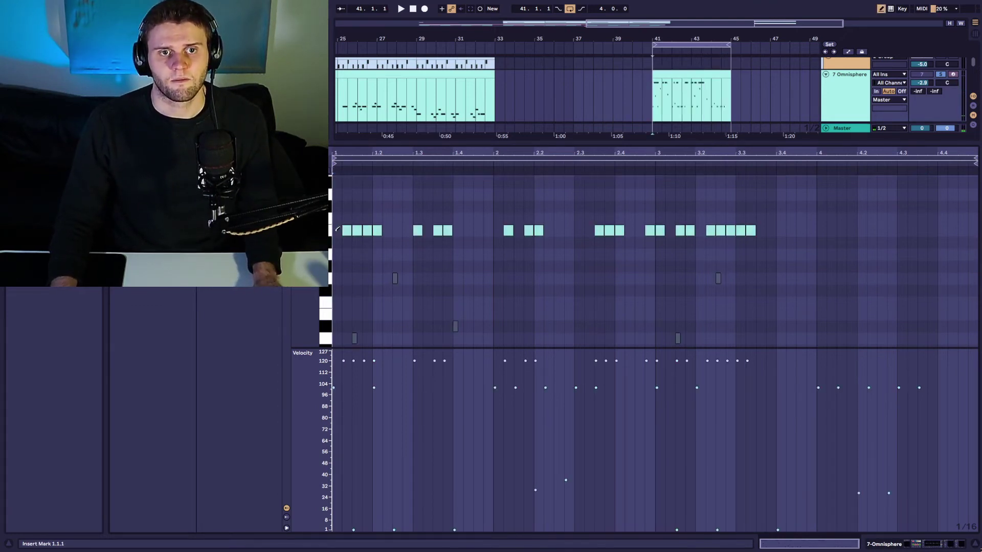
pyautogui.moveTo(337, 231); pyautogui.dragTo(518, 219)
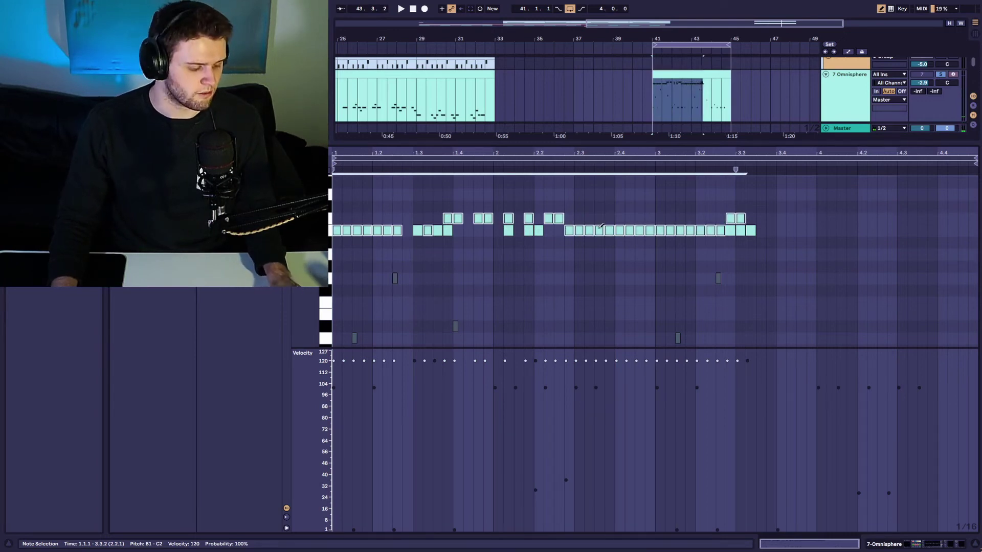
pyautogui.hotkey('ctrl', 'z')
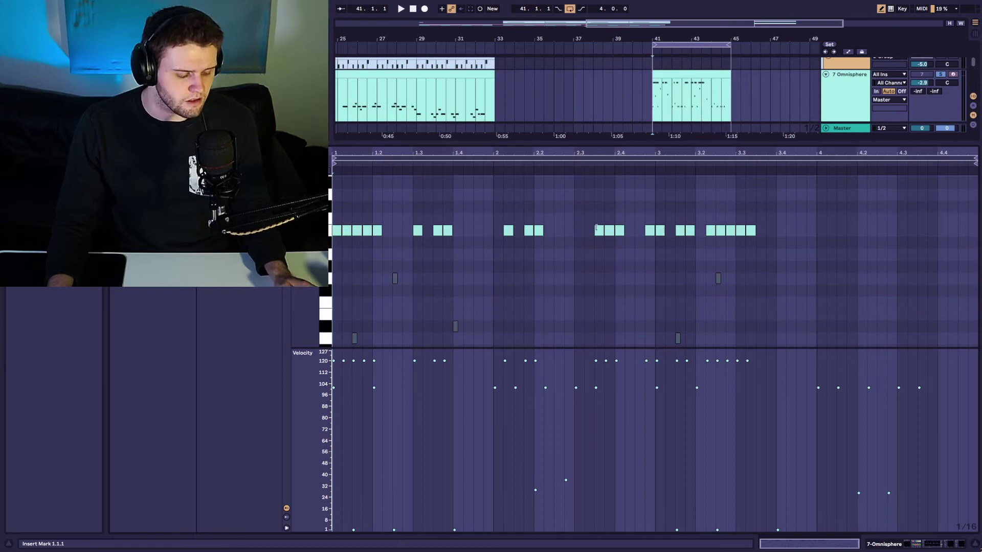
pyautogui.hotkey('ctrl', 'z')
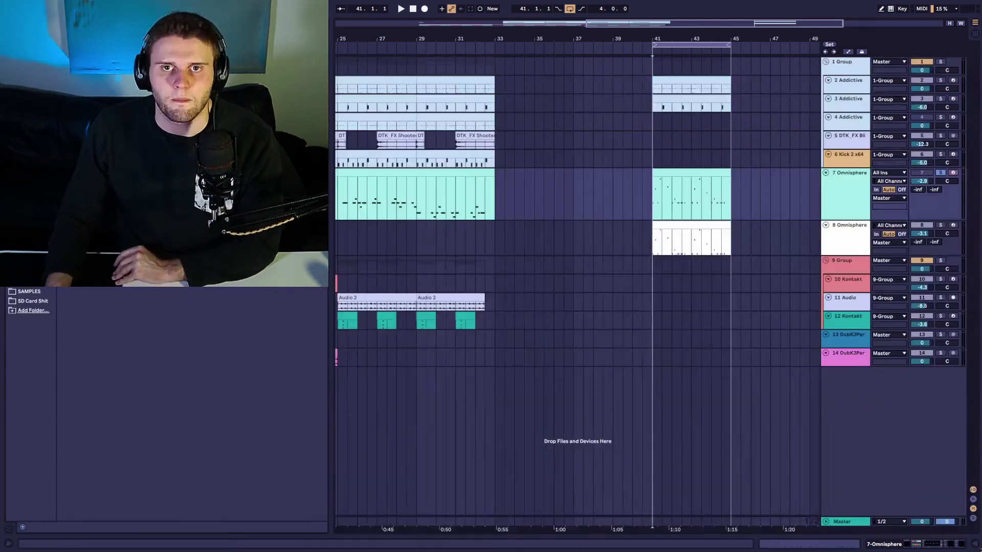
# Step: Return to the full arrangement with all tracks showing and select the 10 Kontakt track
pyautogui.press('-')
pyautogui.press('-')
pyautogui.click(836, 285)
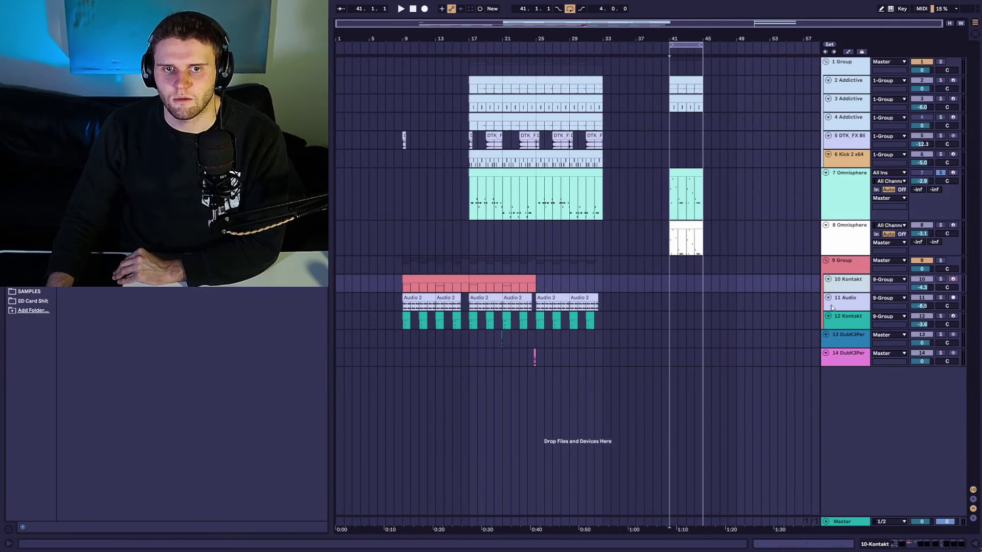